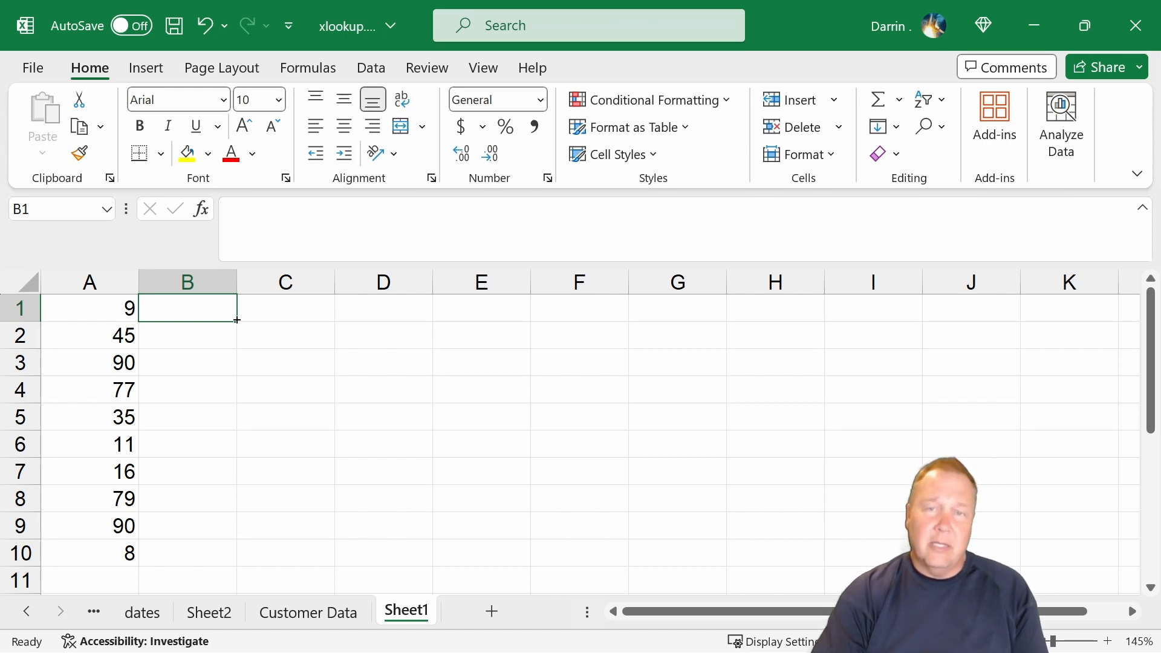
Examine columns A through G of the Customer Data sheet to see which customer details each one holds.
click(317, 614)
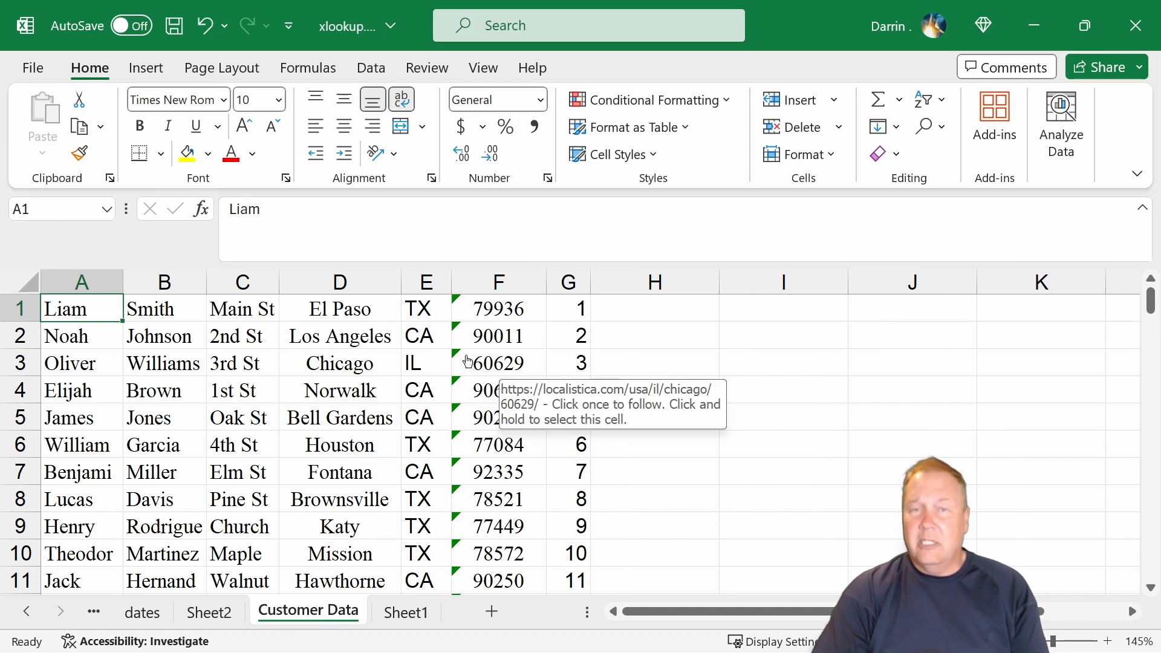
click(104, 280)
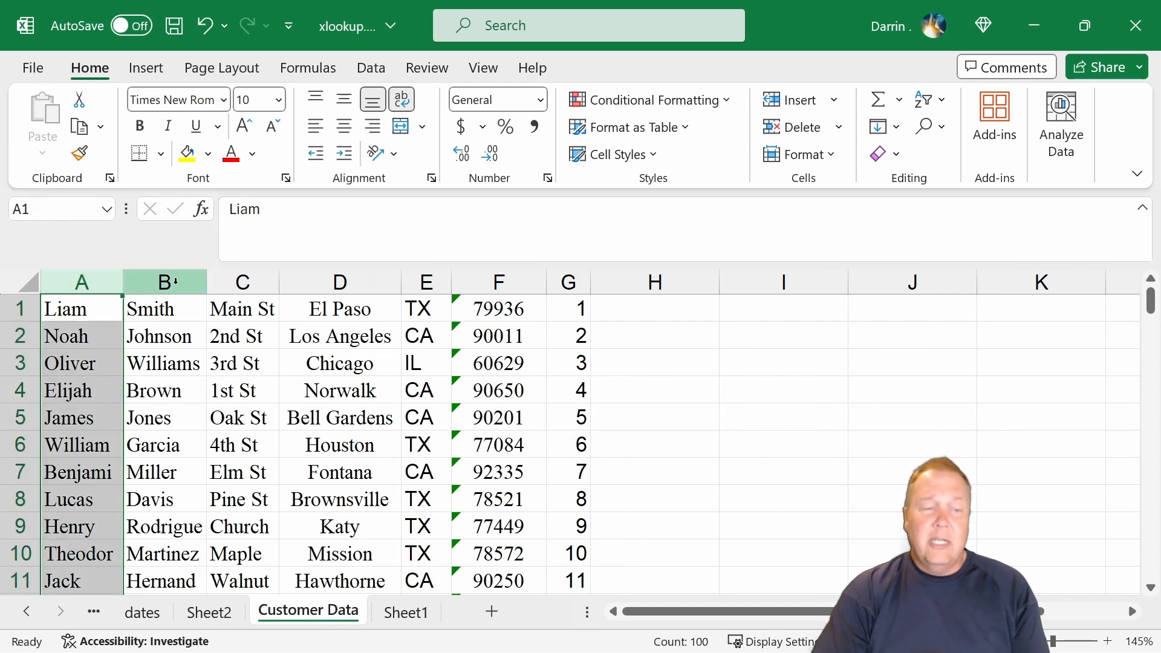
click(165, 281)
click(241, 282)
click(307, 283)
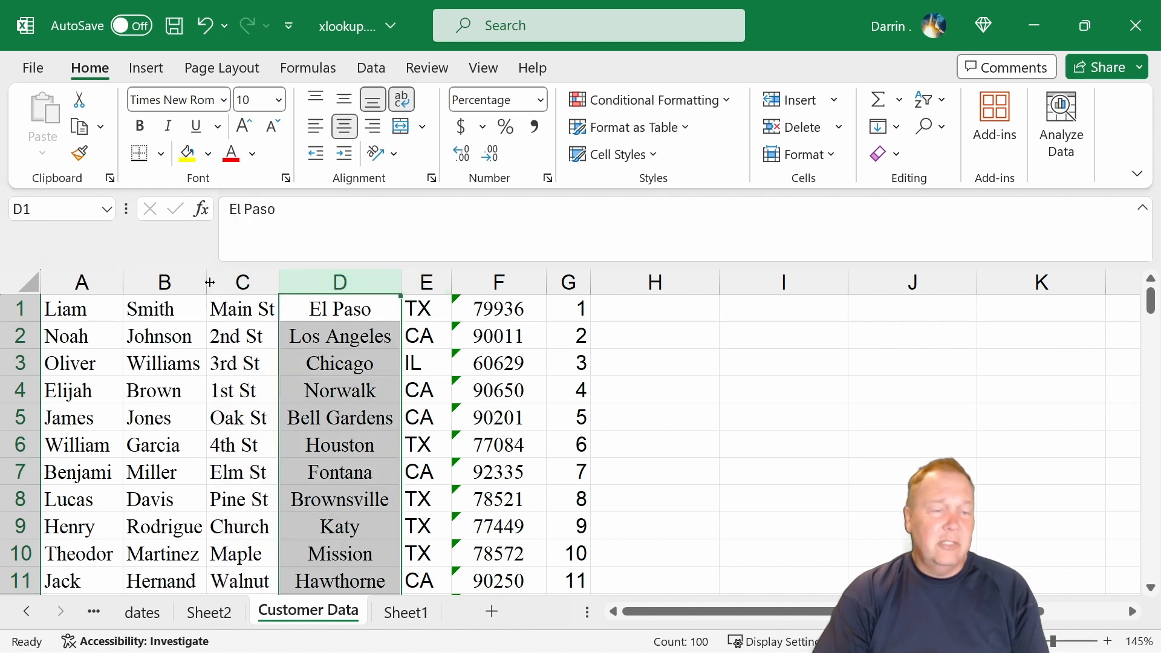
click(241, 281)
click(339, 283)
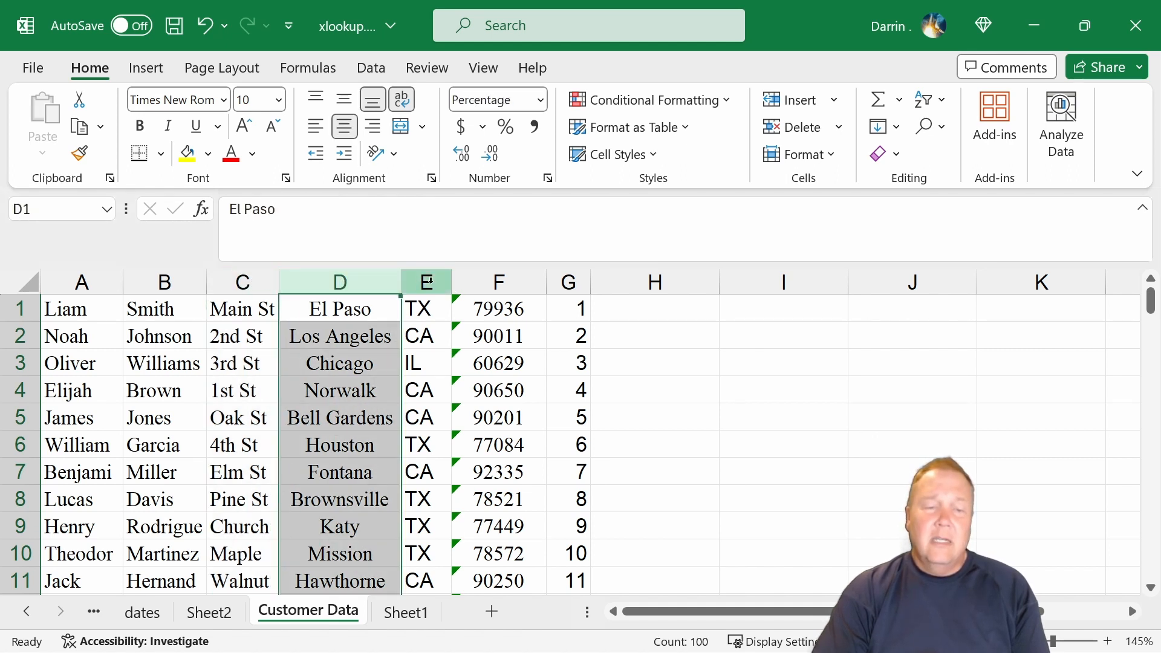
click(425, 281)
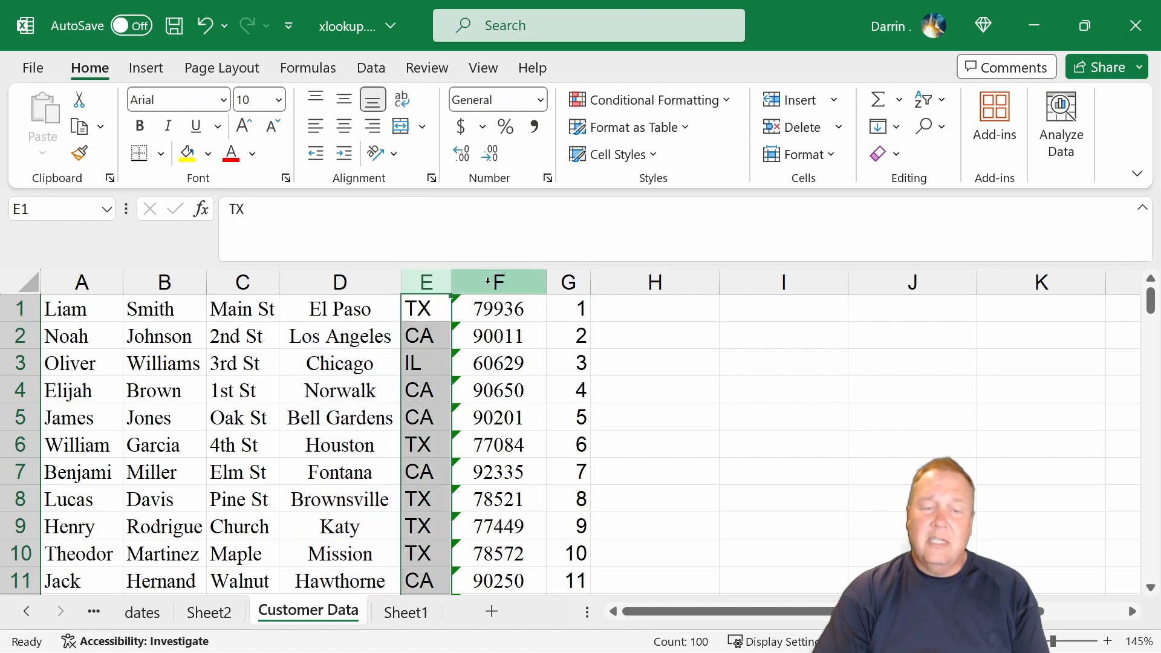
click(499, 281)
click(568, 282)
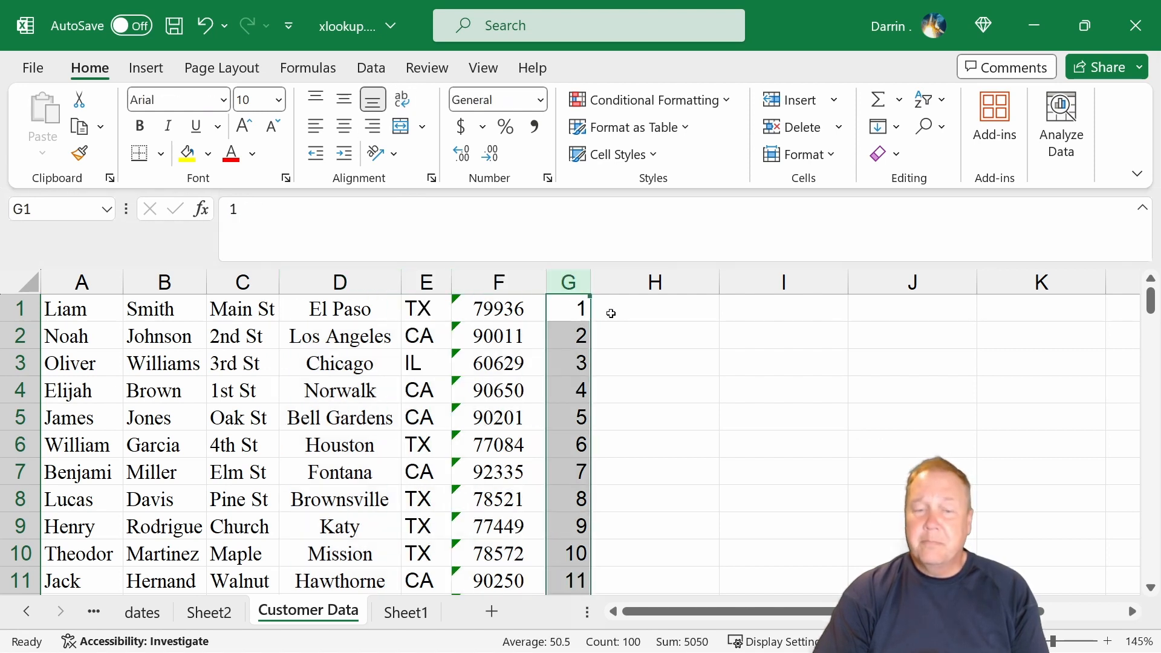
click(608, 311)
In cell B1 of Sheet1, enter =XLOOKUP(A1,'Customer Data'!G:G,'Customer Data'!A:A) to return the first name for the number in A1.
click(387, 613)
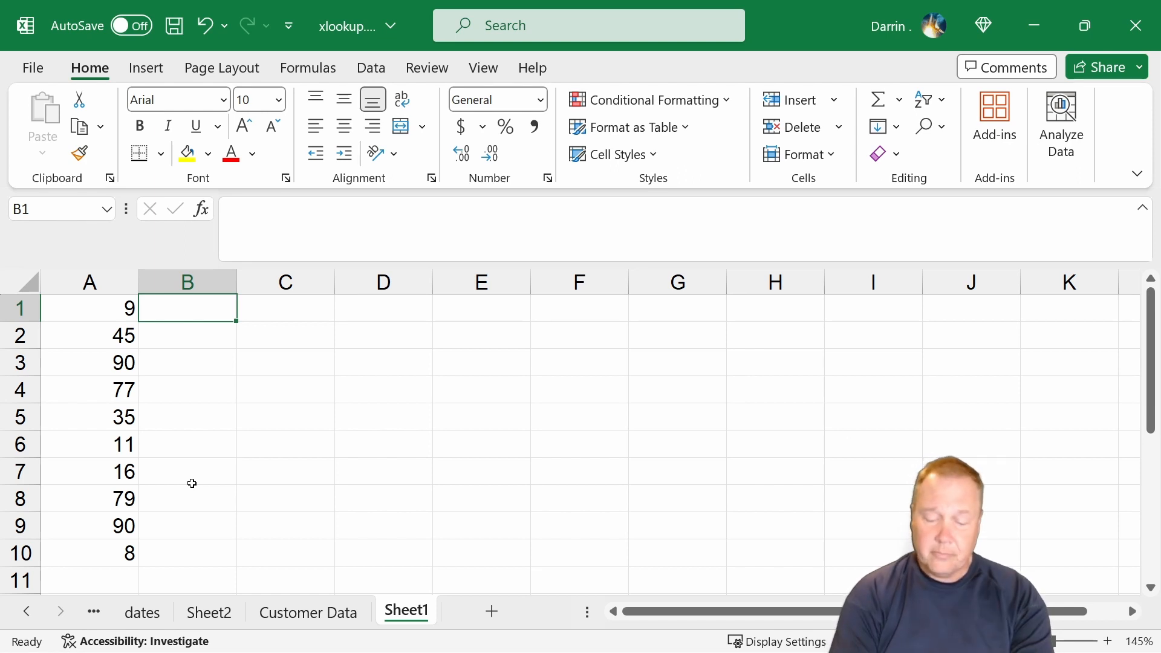
text(=)
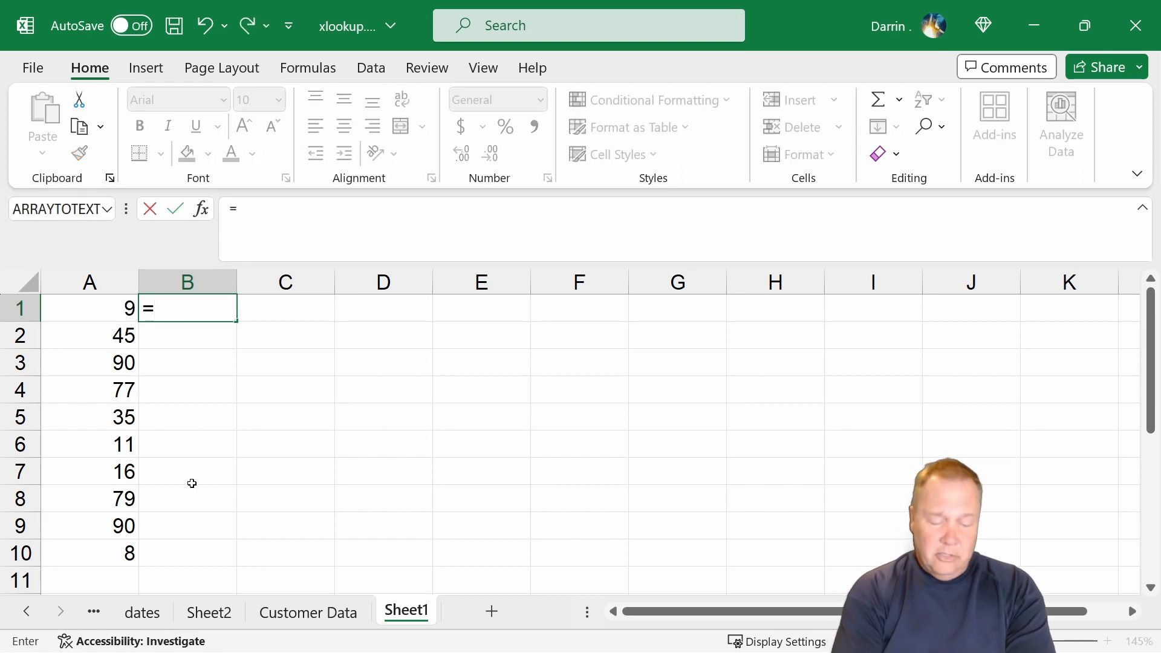
text(xlookup)
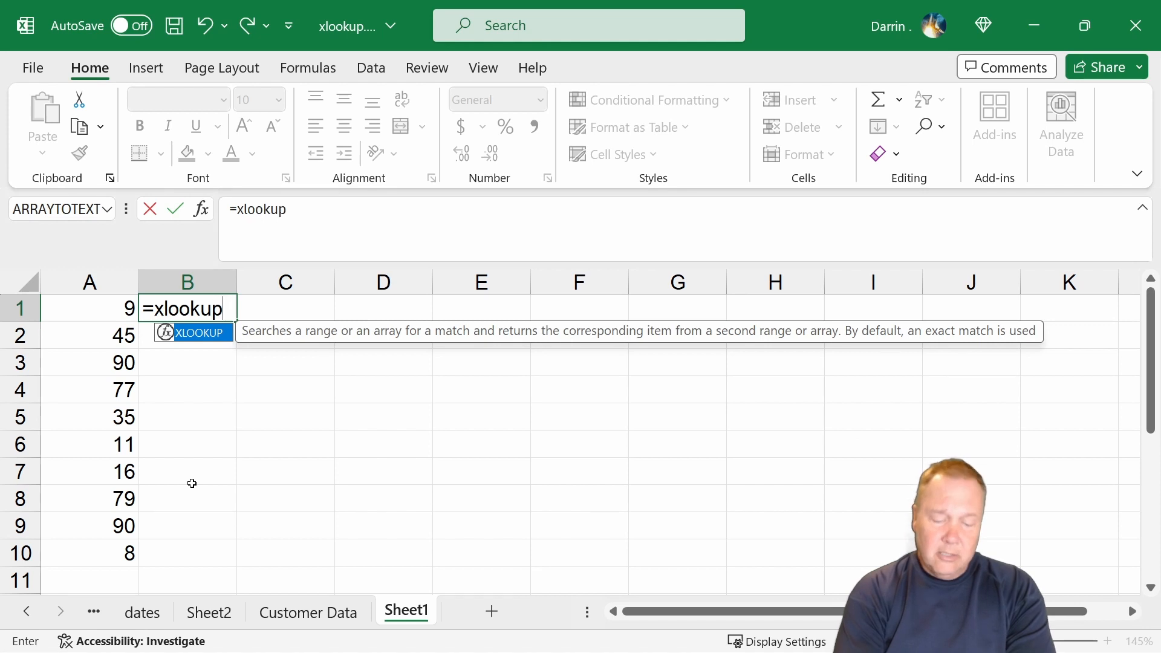
text(()
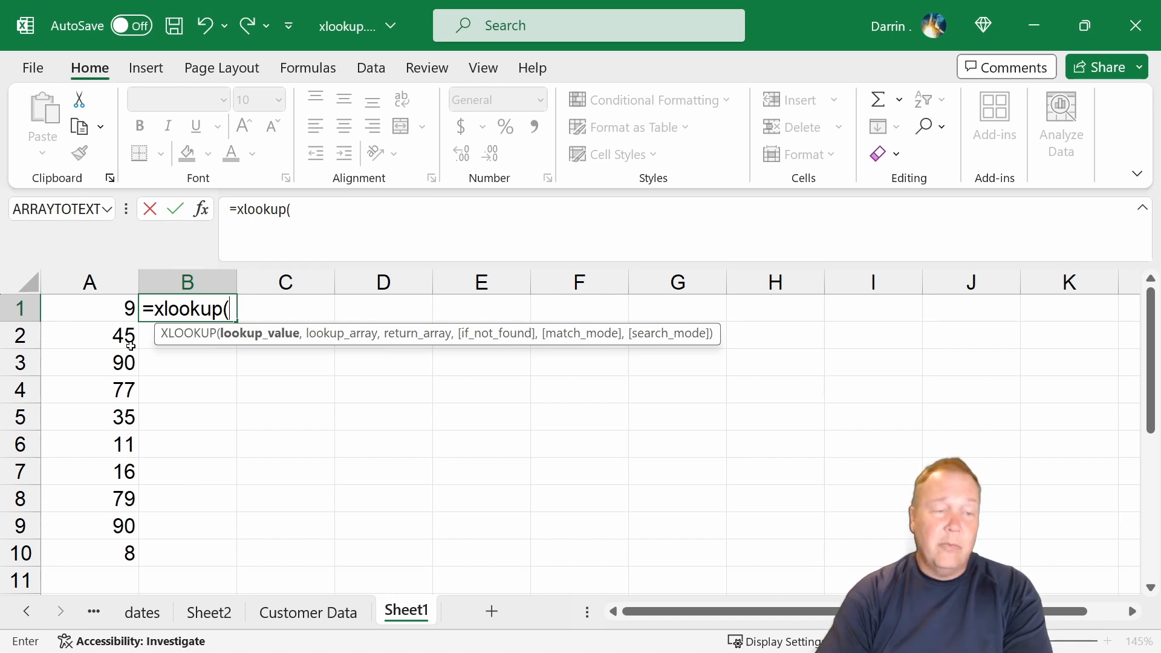
click(116, 311)
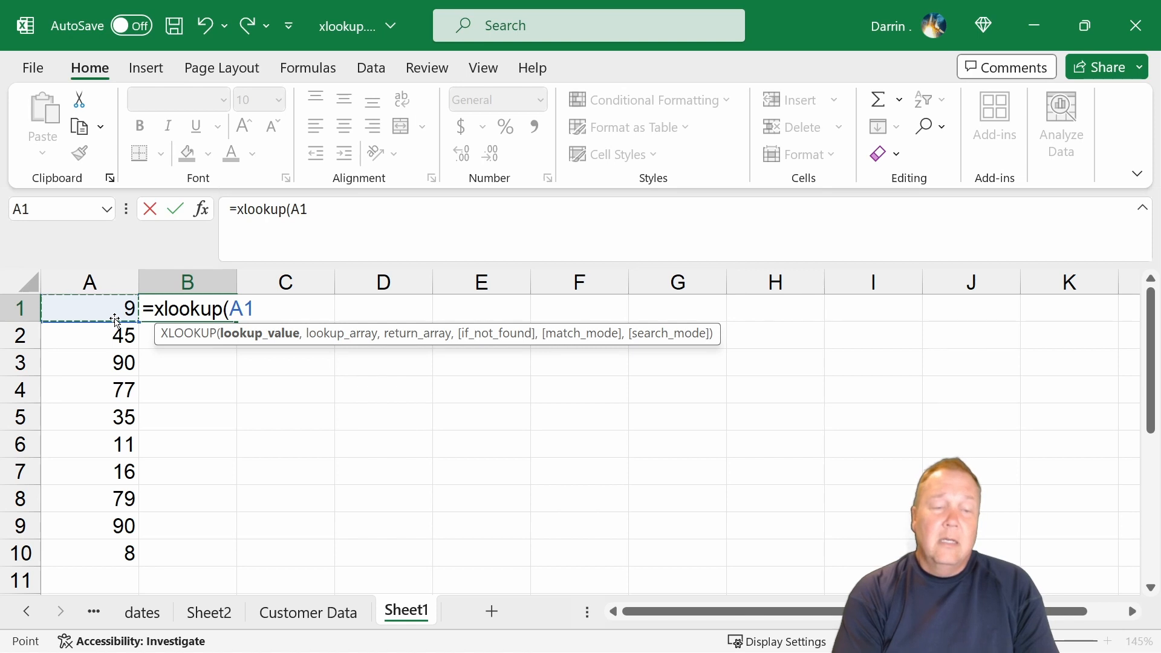
text(,)
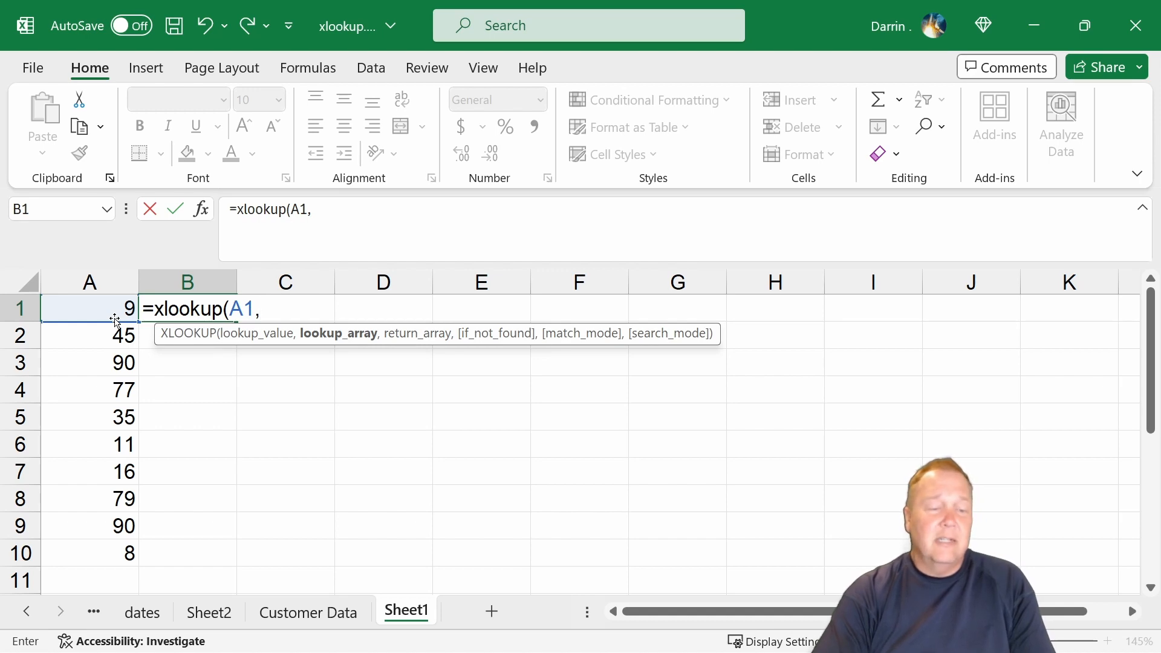
click(322, 614)
click(563, 277)
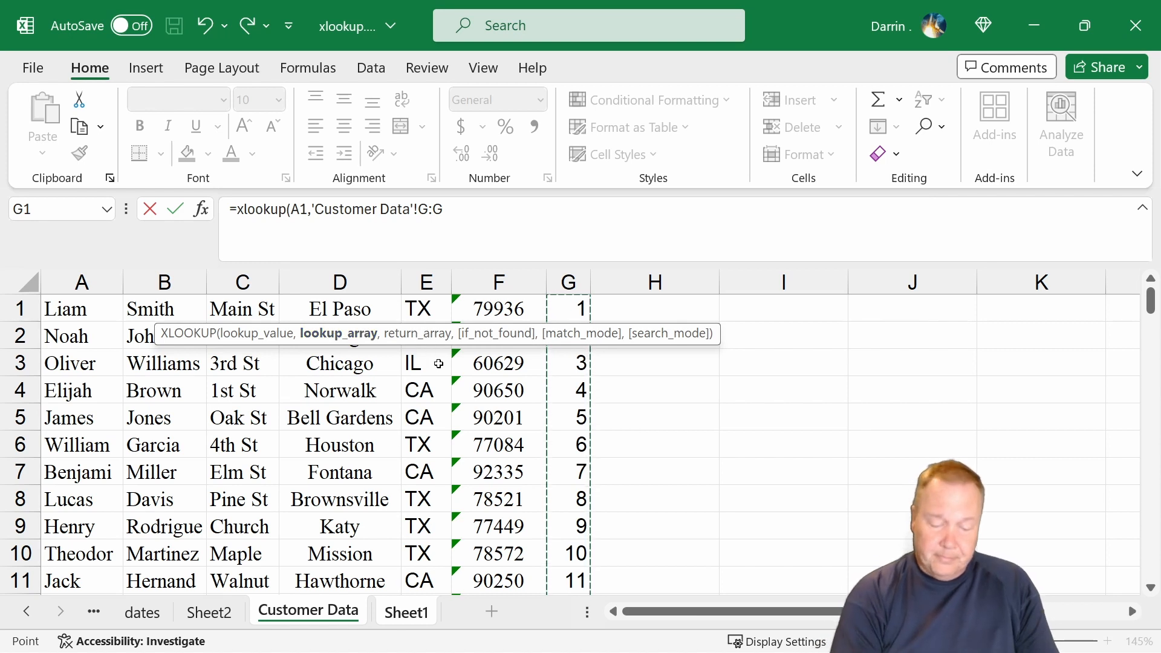
text(,)
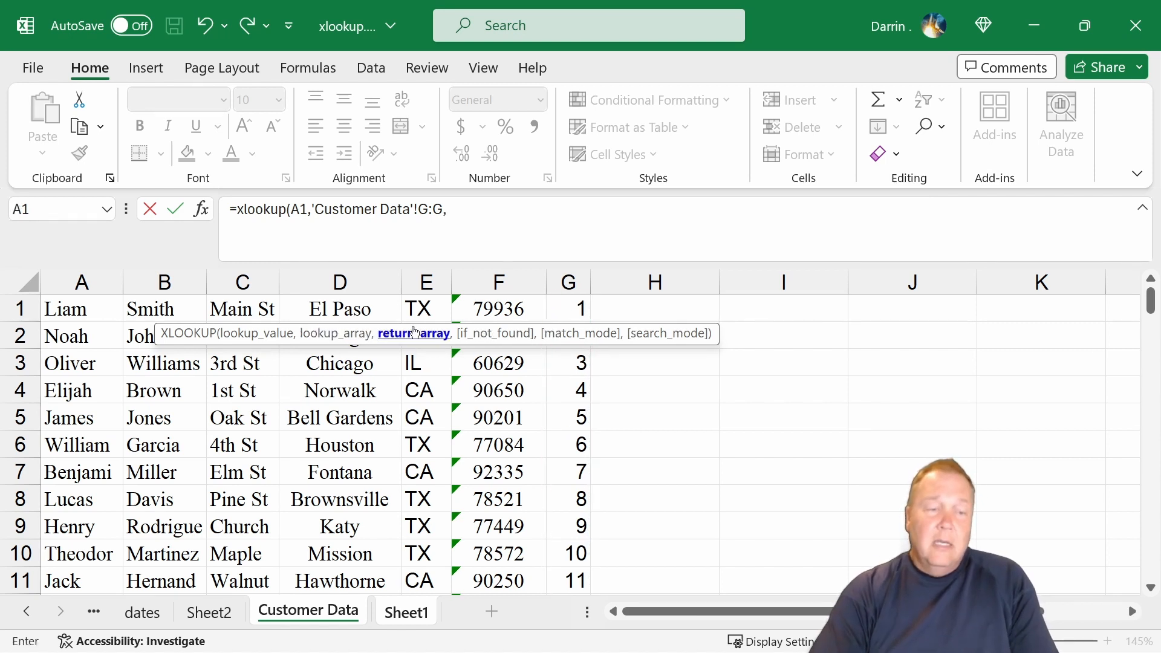
click(87, 279)
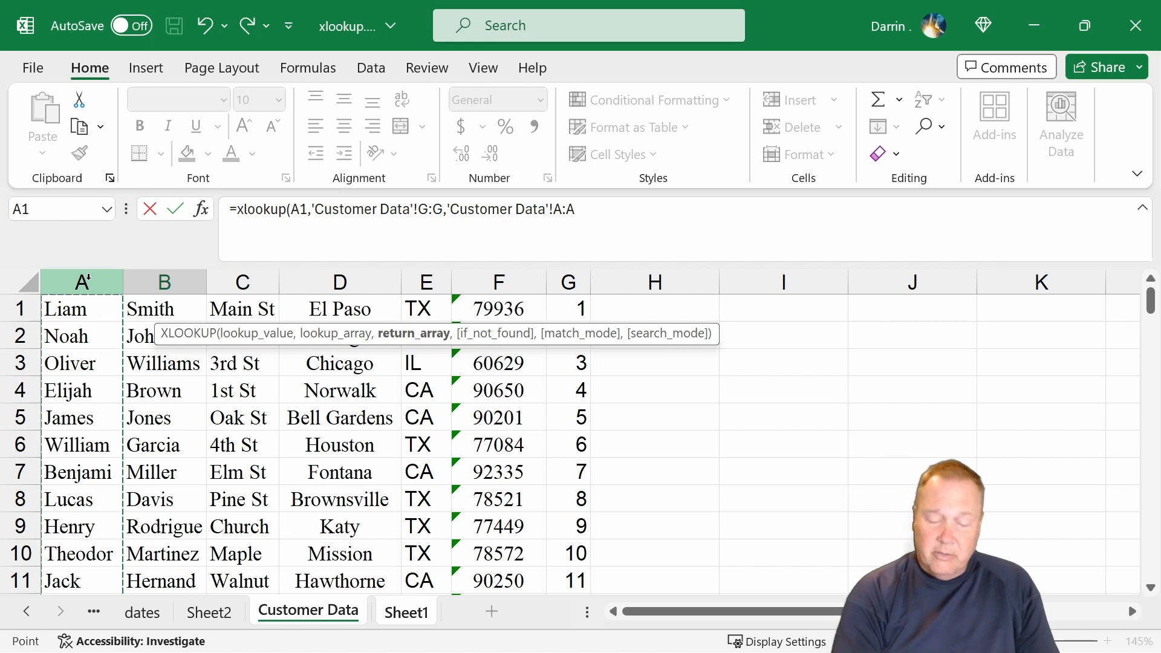
text())
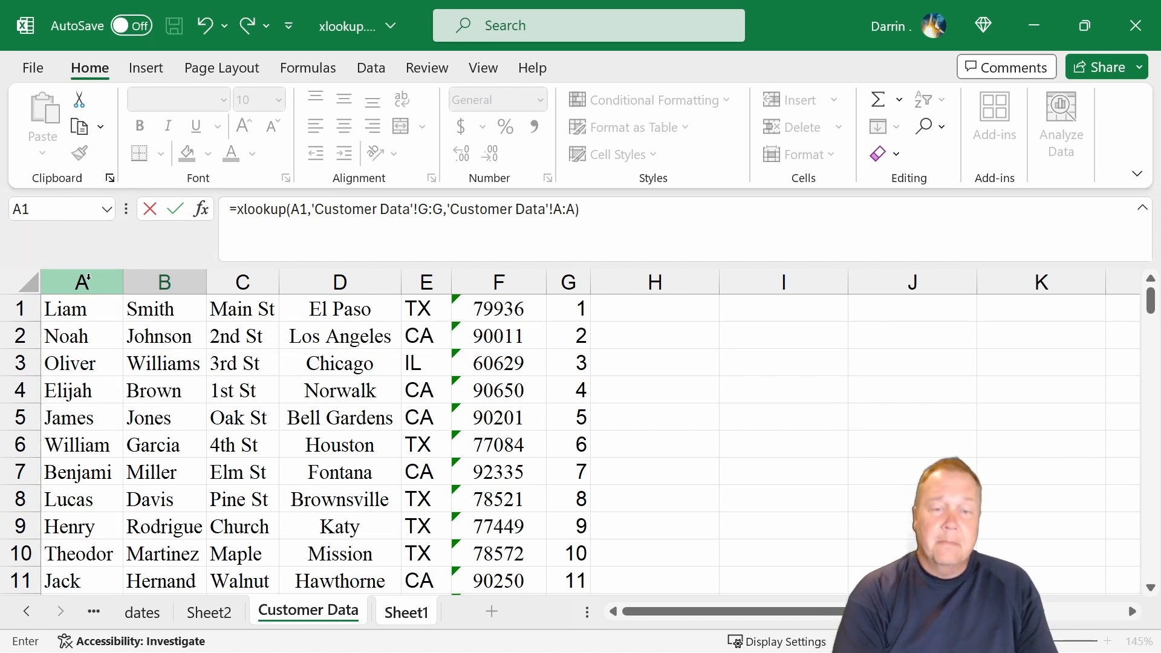
key(Return)
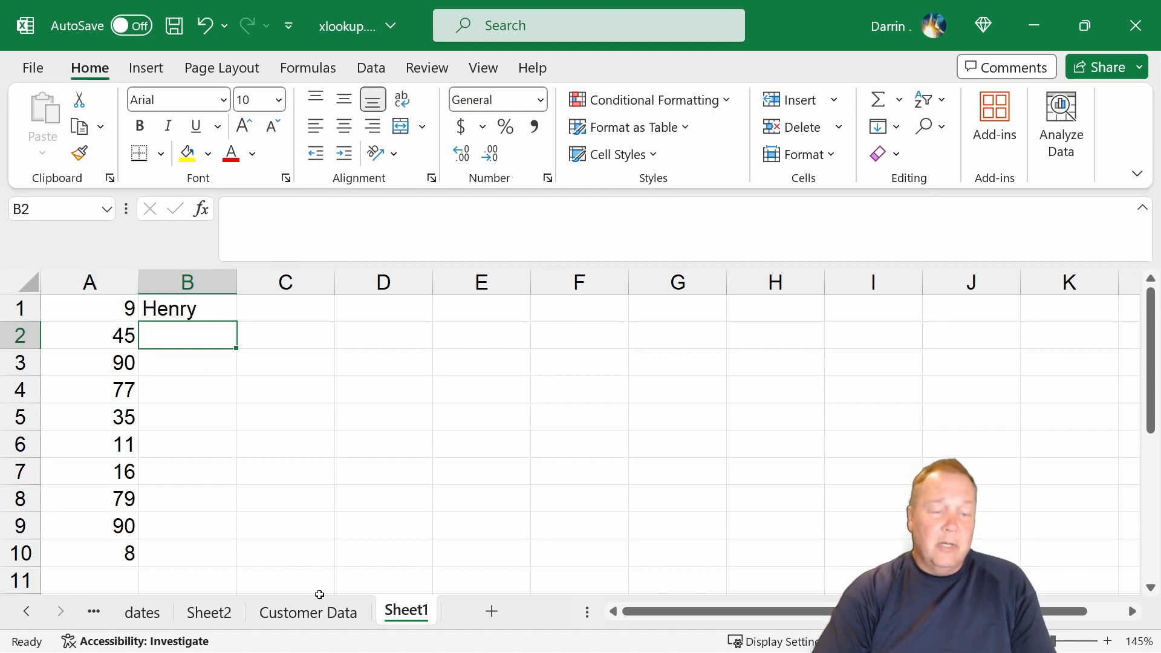
Check the lookup result in Sheet1's B1 against the Customer Data row whose column G number is 9.
click(322, 612)
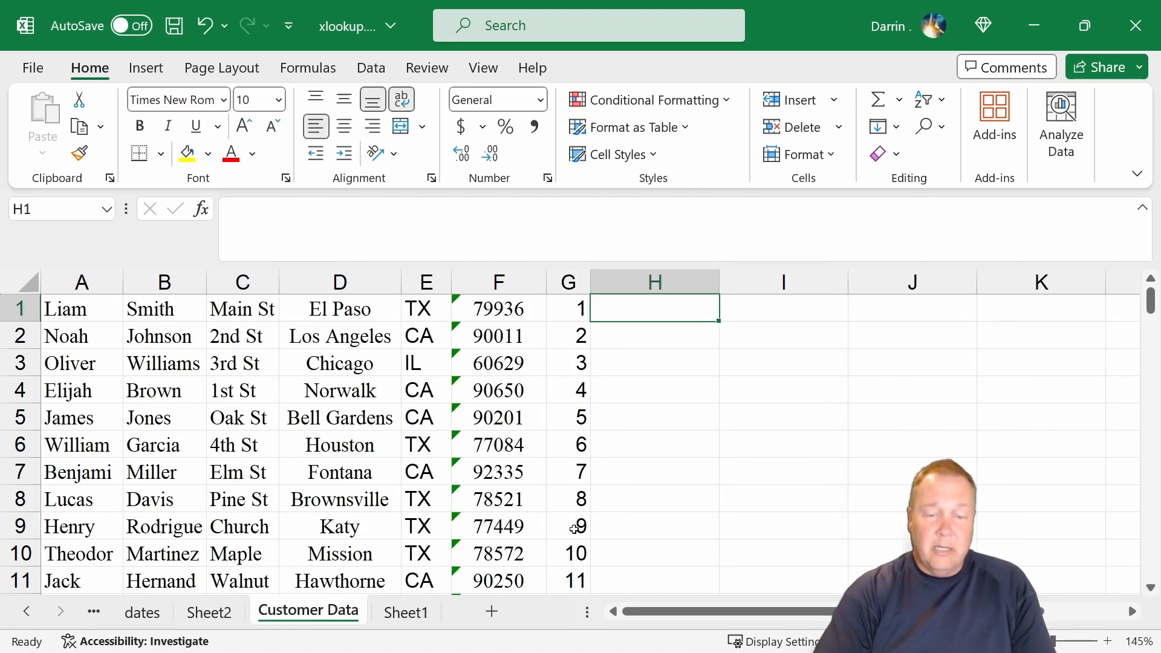
click(572, 527)
click(62, 523)
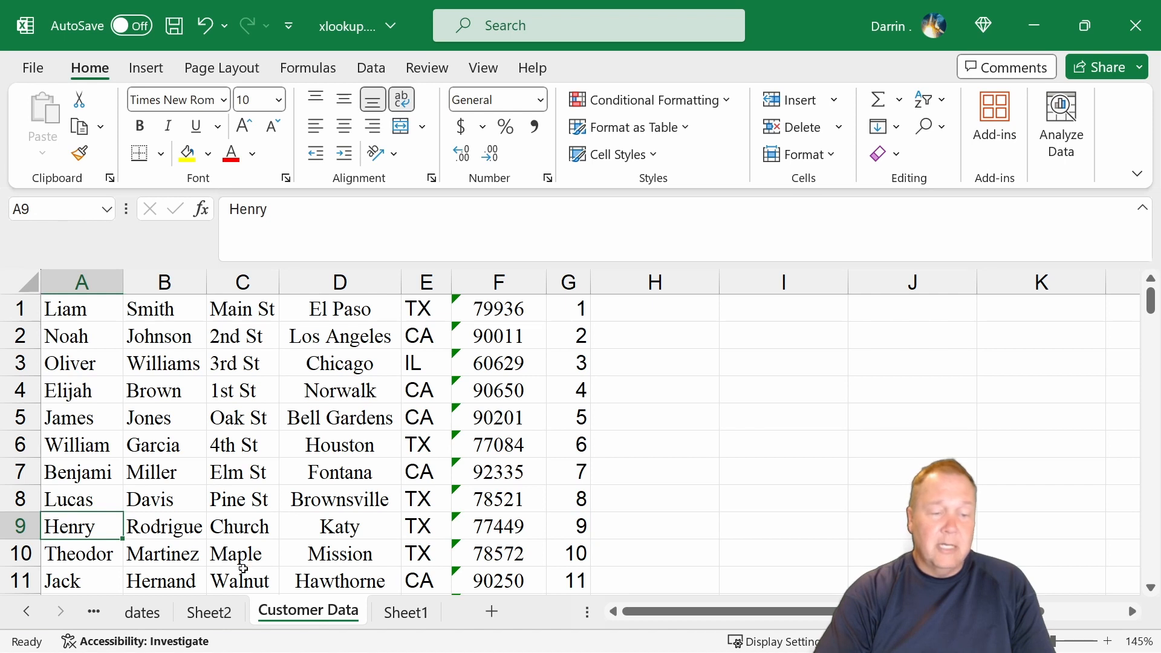
click(399, 617)
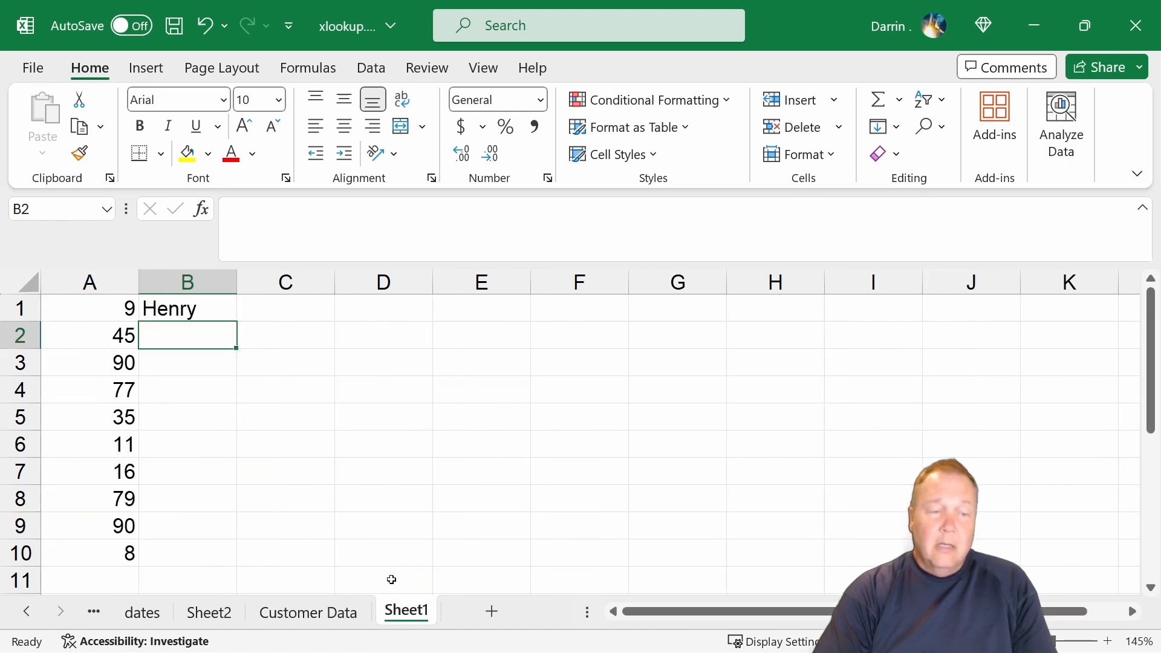
click(156, 316)
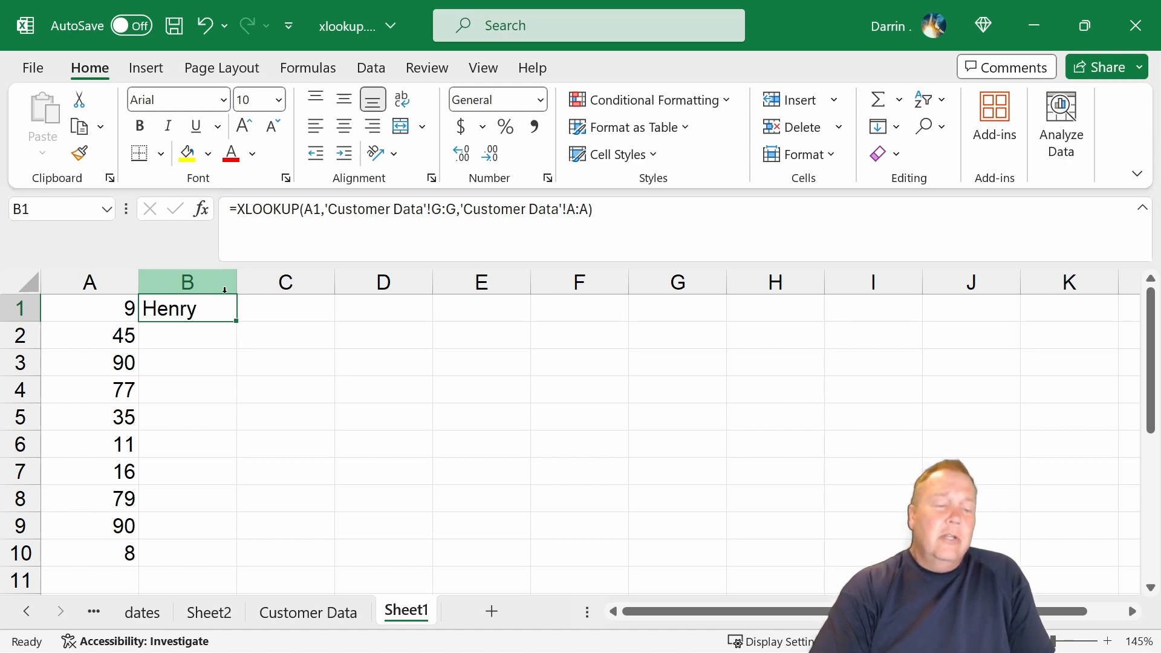
Extend the return array of the XLOOKUP formula in Sheet1's B1 to Customer Data columns A:F.
click(307, 614)
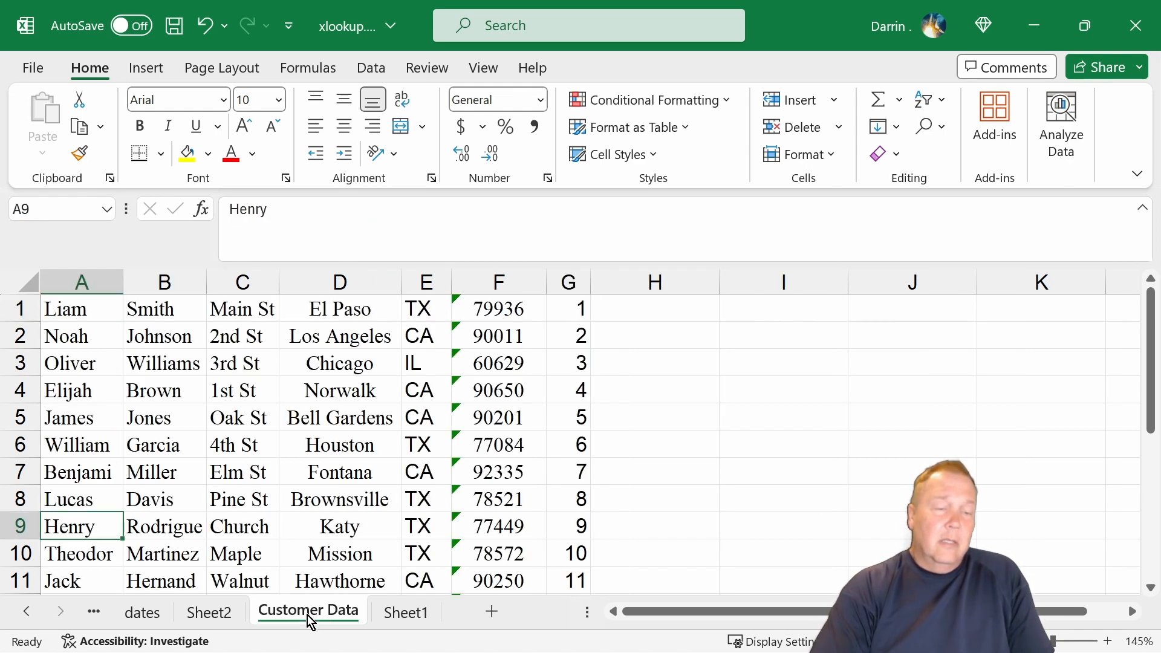
click(75, 289)
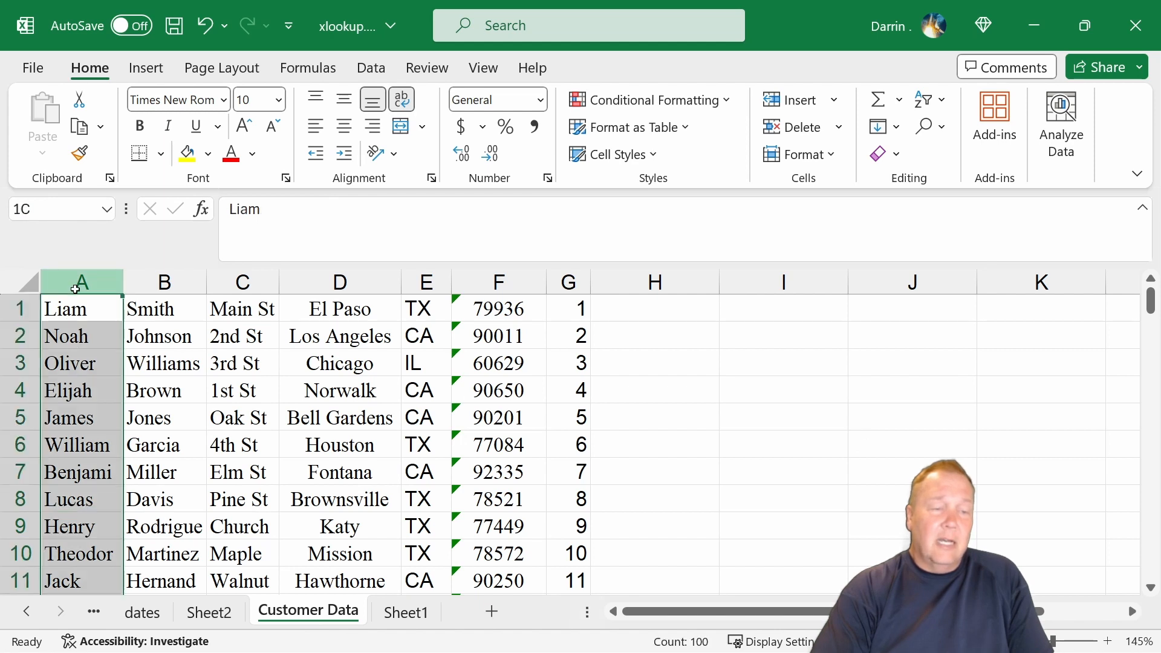
drag(75, 288, 532, 282)
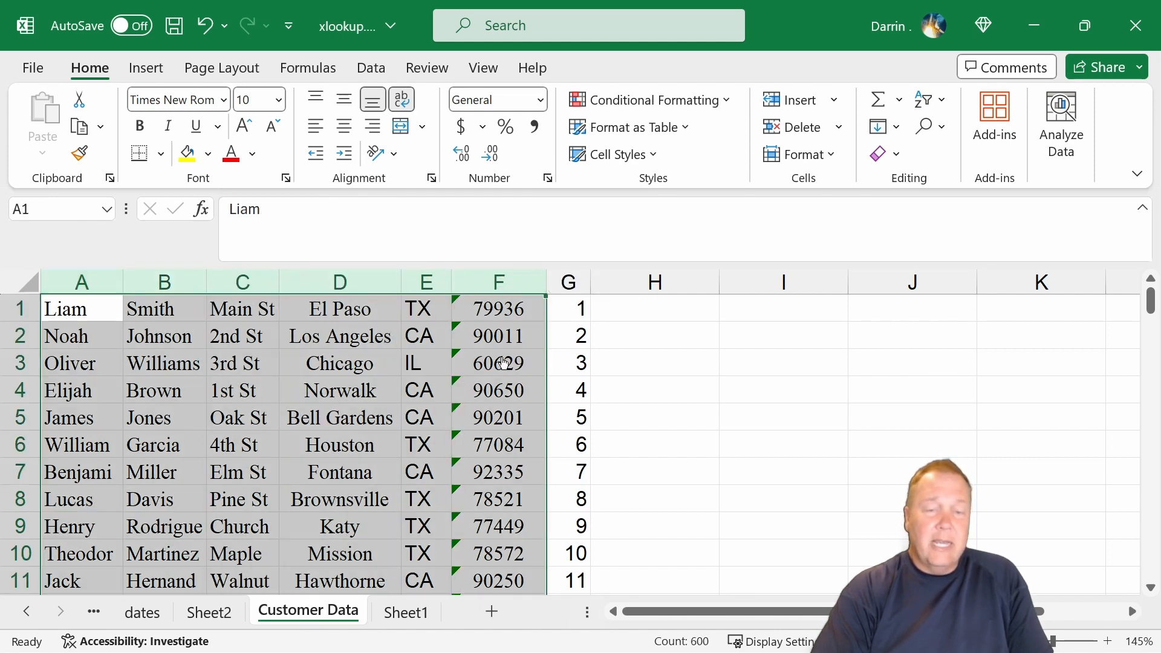
click(504, 362)
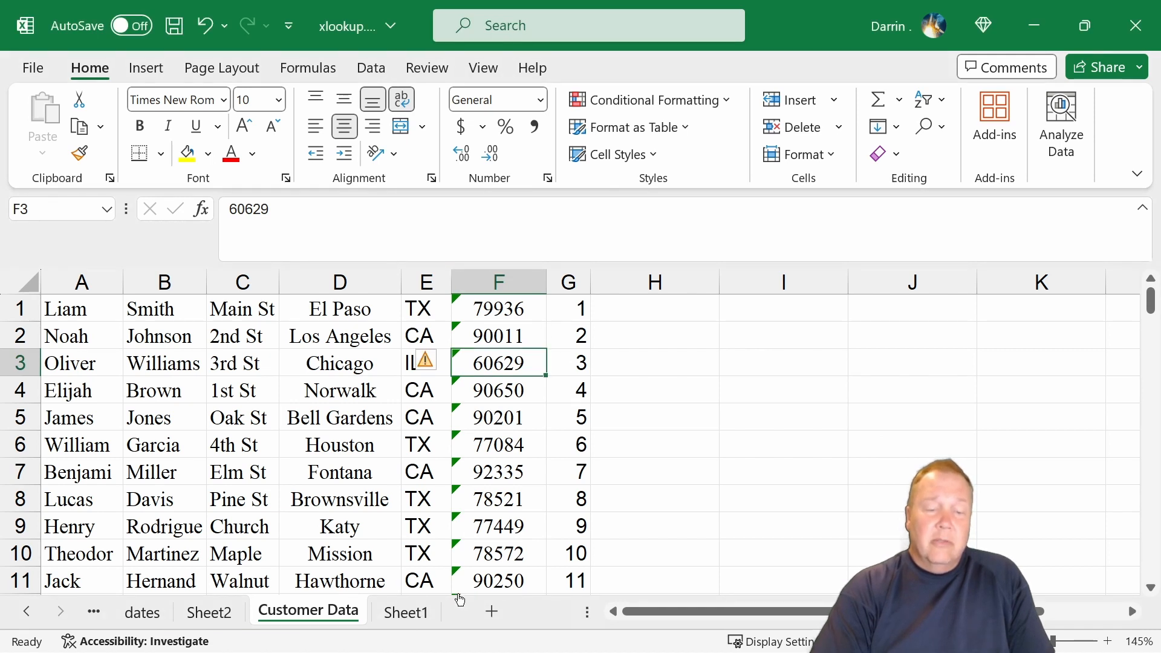
click(402, 613)
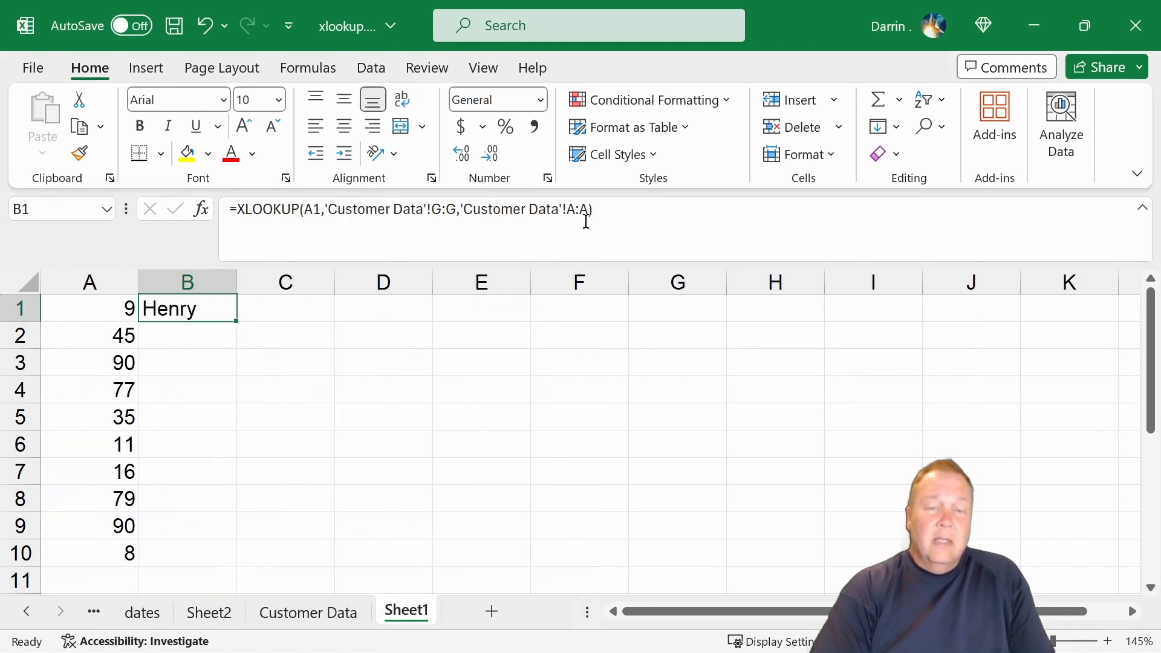
click(585, 217)
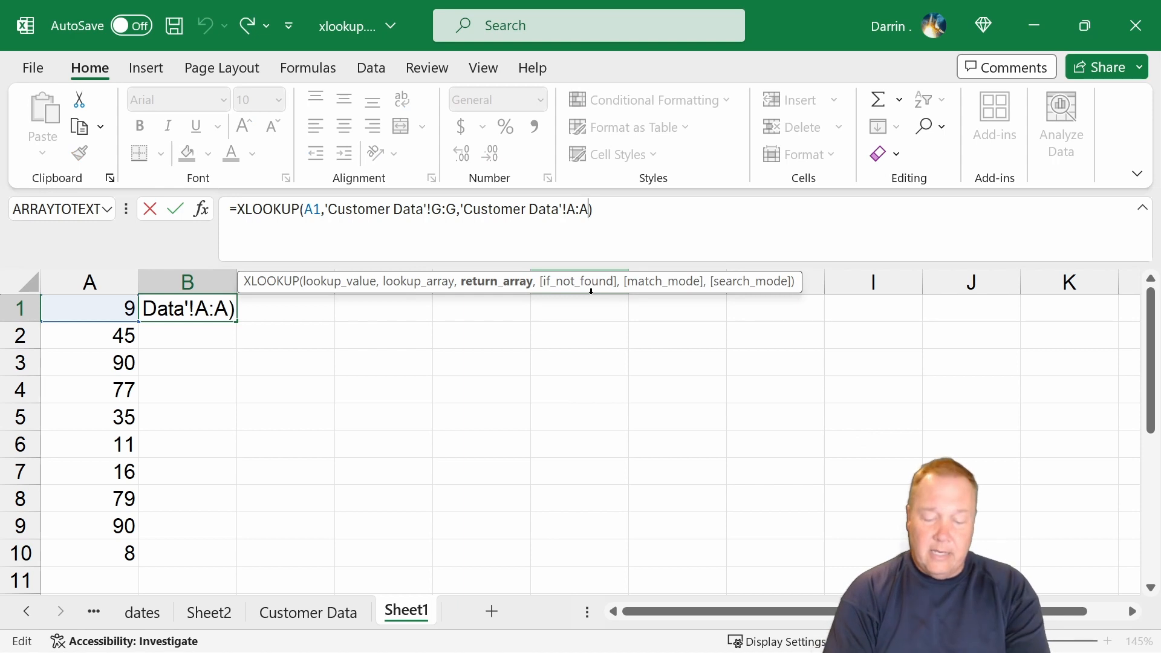
key(BackSpace)
text(f)
key(Return)
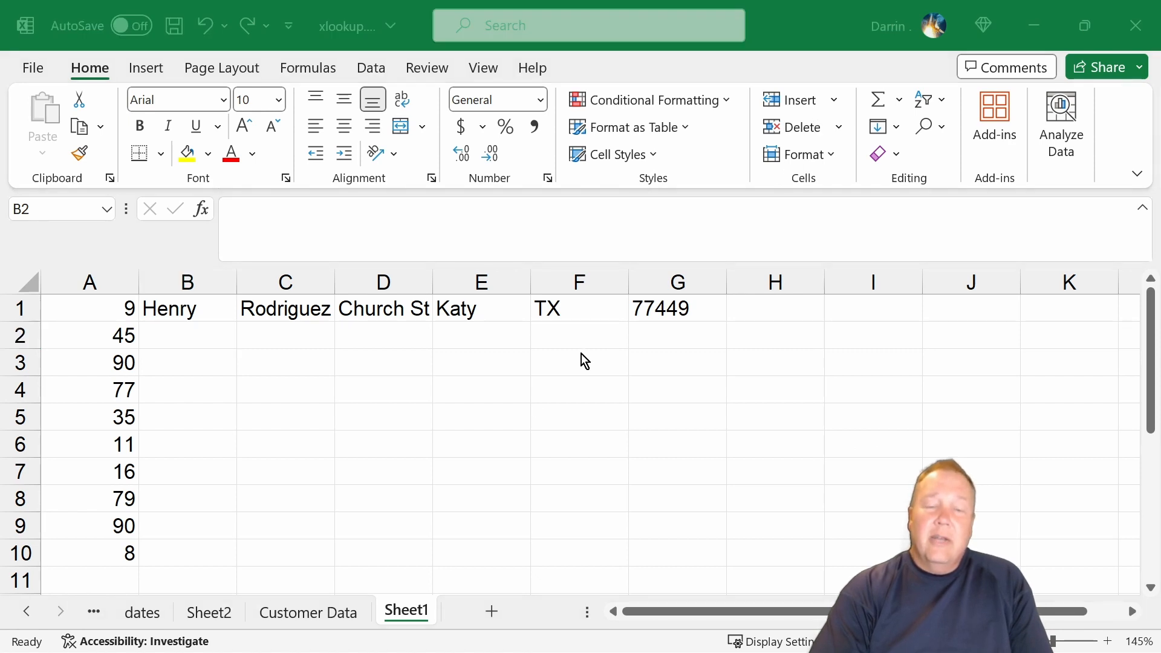
Copy the XLOOKUP formula from B1 into B2:B10 to fill in customer details for the remaining numbers.
click(183, 310)
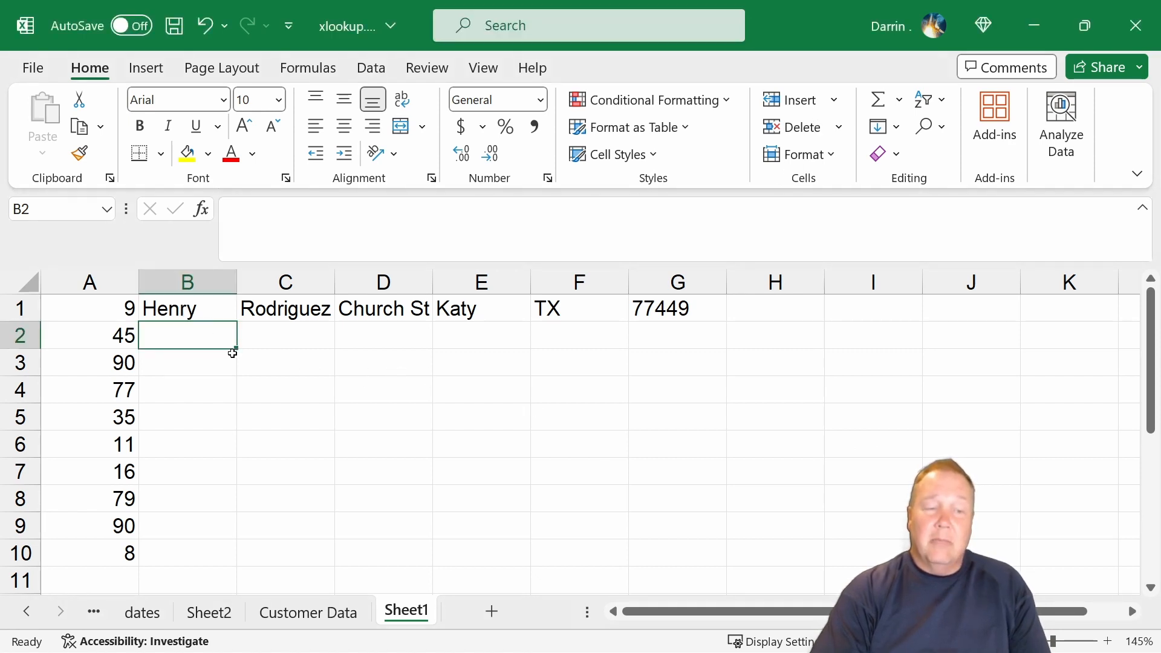
click(202, 307)
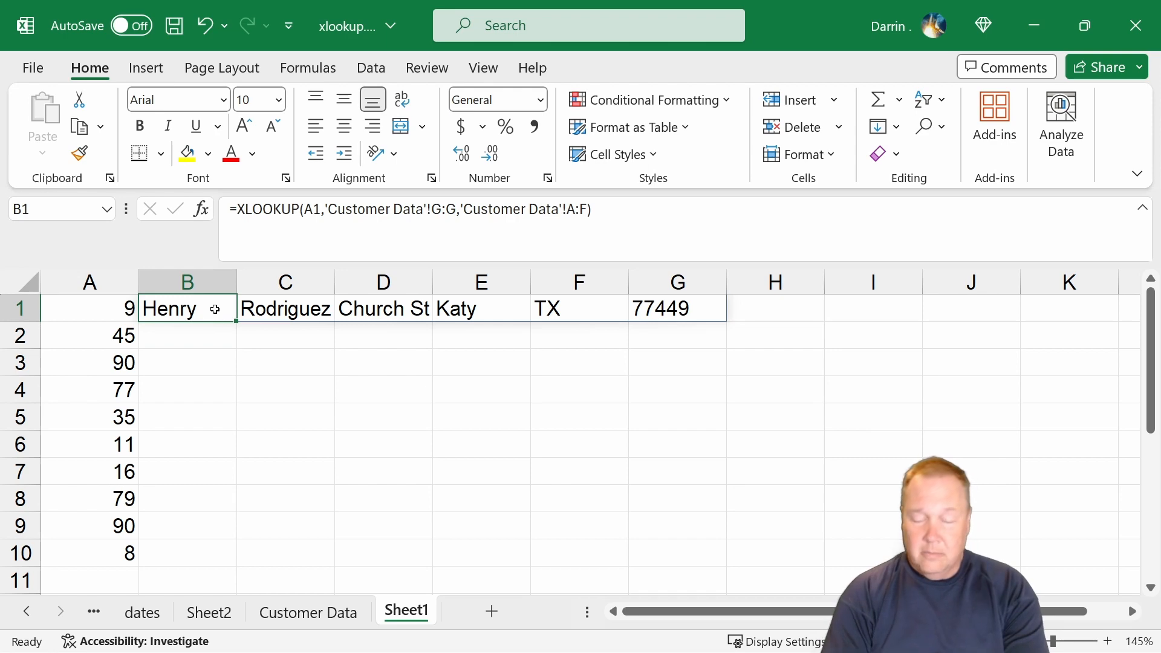
key(ctrl+c)
key(Down)
key(shift+Down)
key(shift+Down)
key(shift+Down)
key(shift+Down)
key(shift+Down)
key(shift+Down)
key(shift+Down)
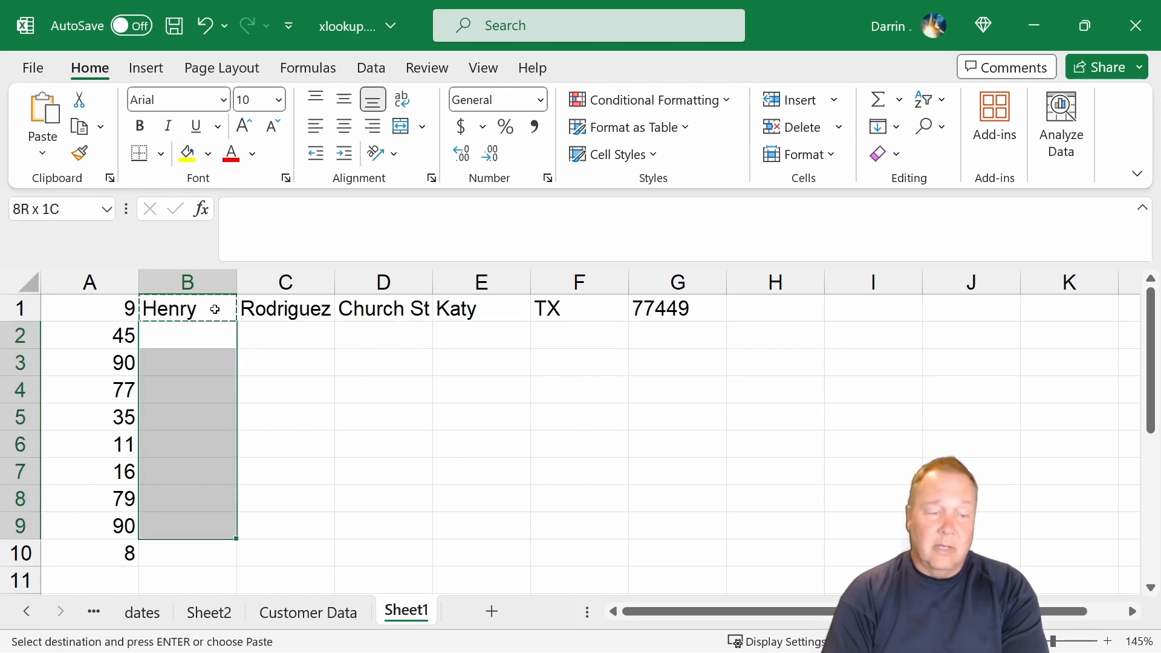
key(shift+Down)
key(ctrl+v)
key(Escape)
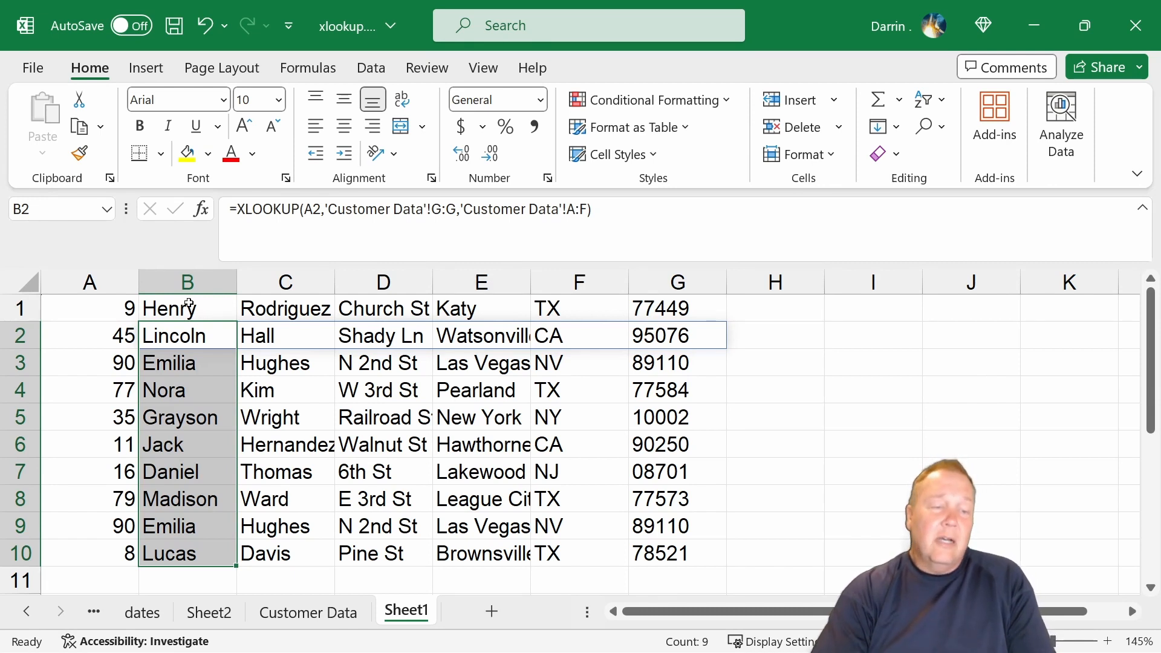
Review the return array argument in B1's XLOOKUP formula, keeping the formula as it is.
click(192, 305)
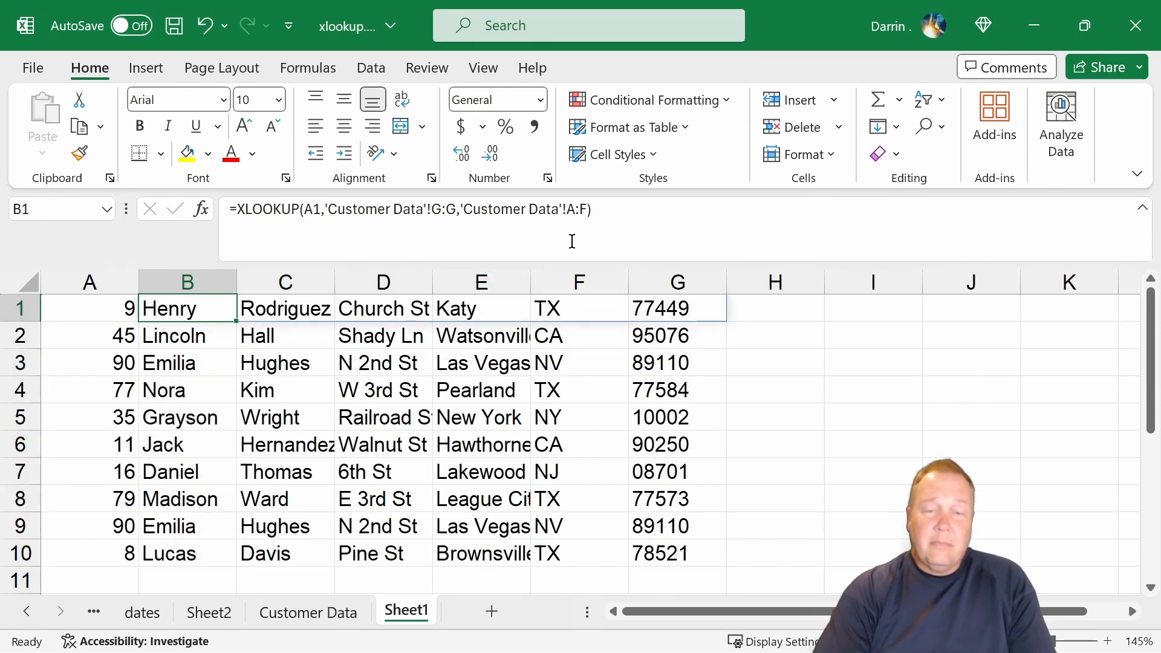
click(587, 212)
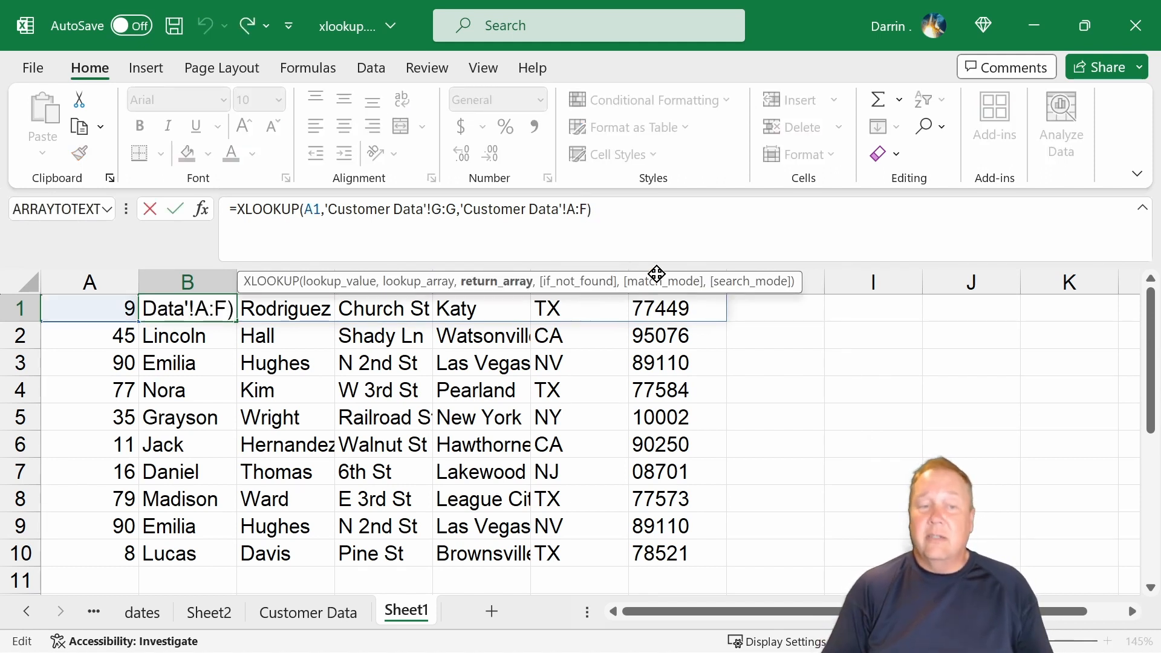
key(ctrl+Return)
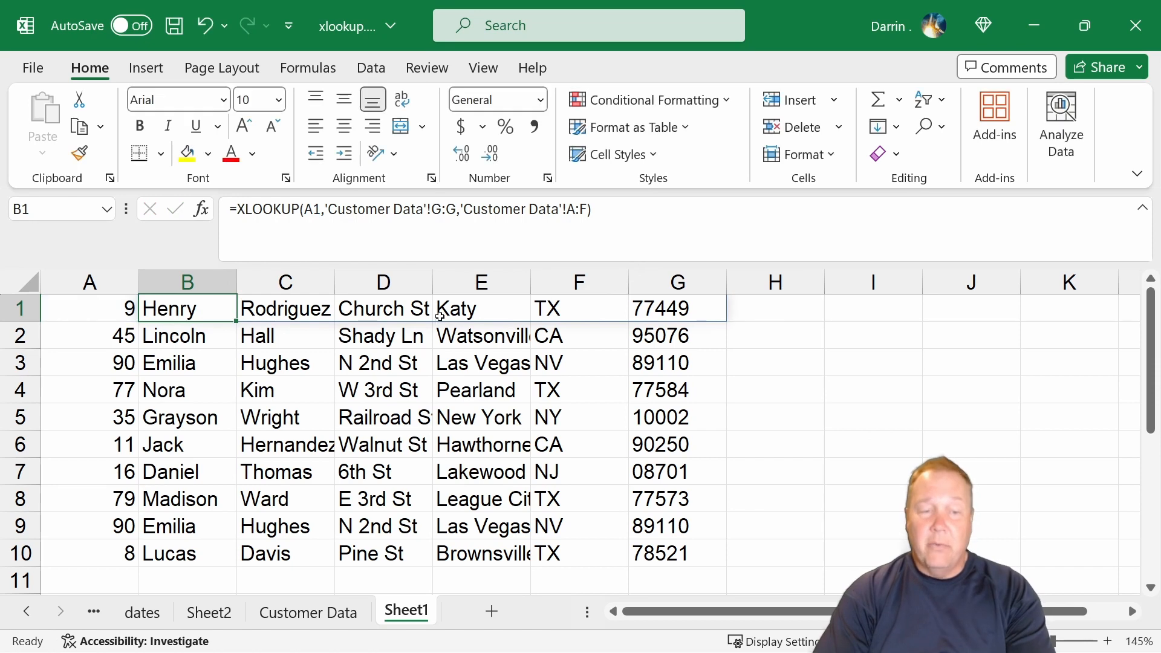
click(287, 283)
click(383, 282)
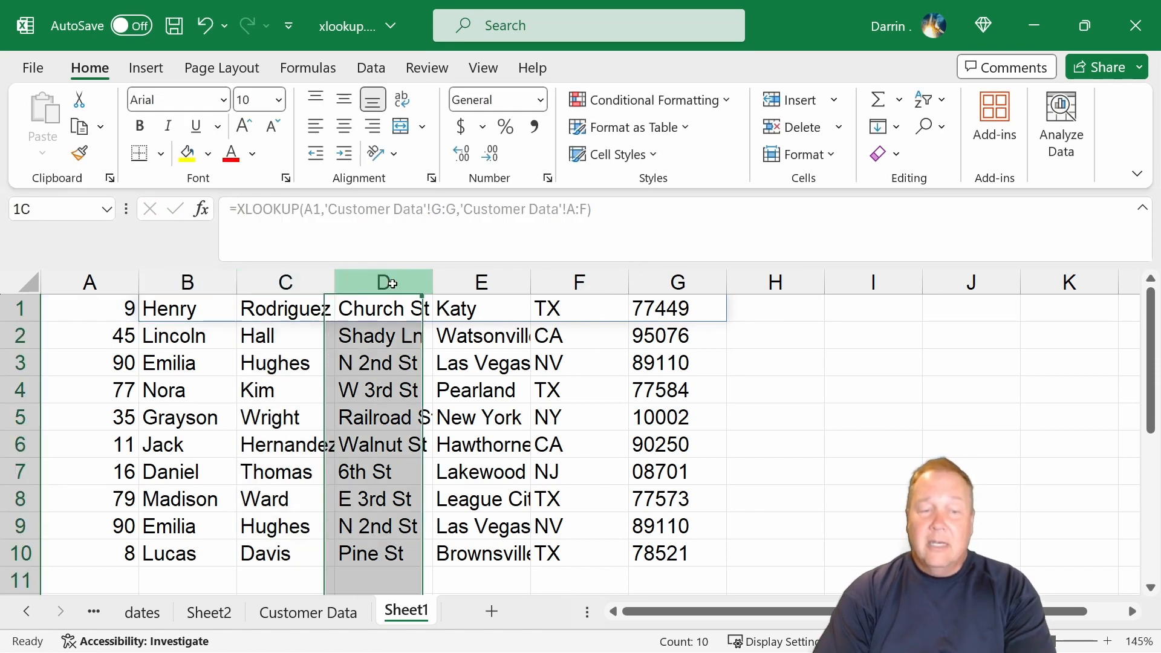
click(481, 281)
click(561, 274)
click(196, 303)
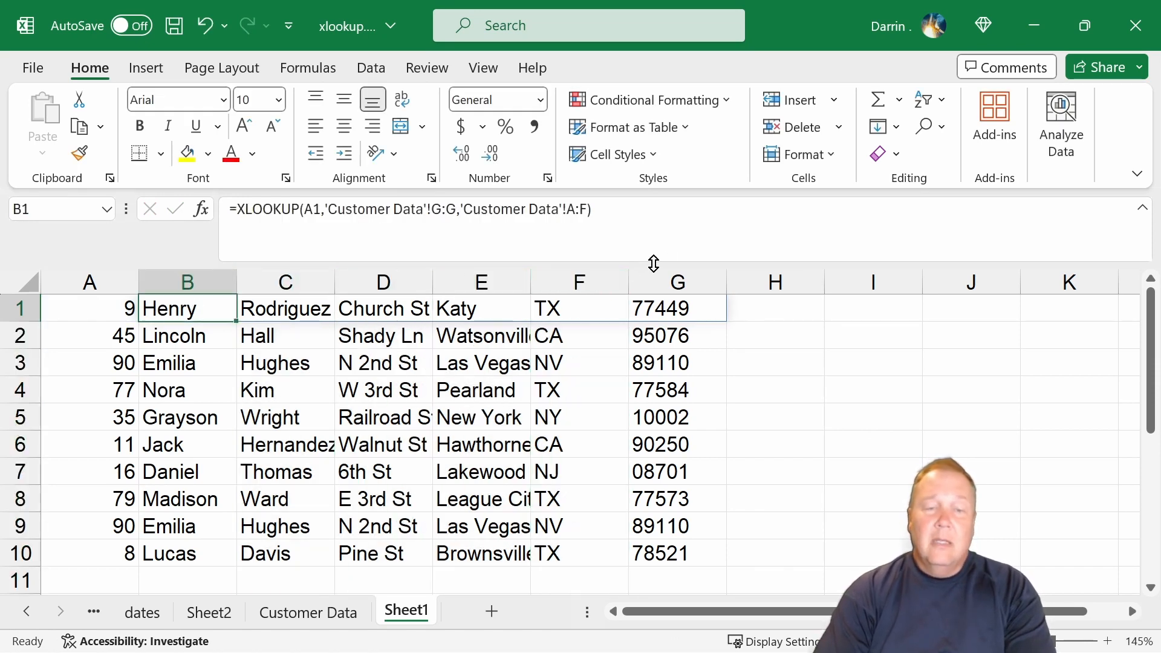
click(592, 246)
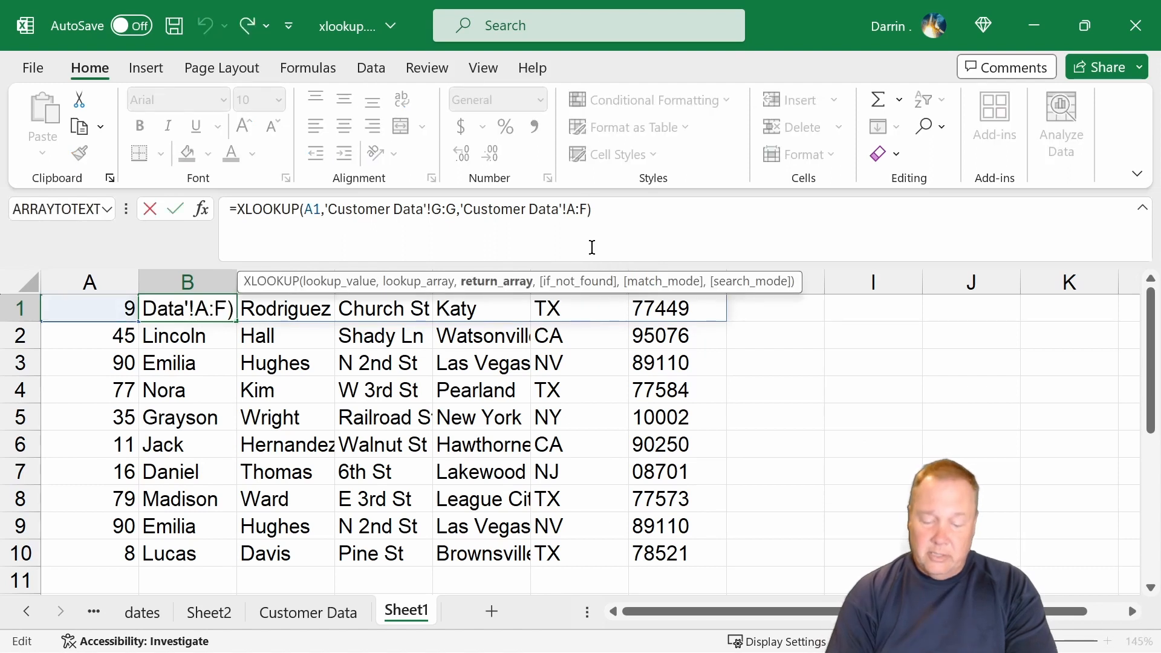
text(,)
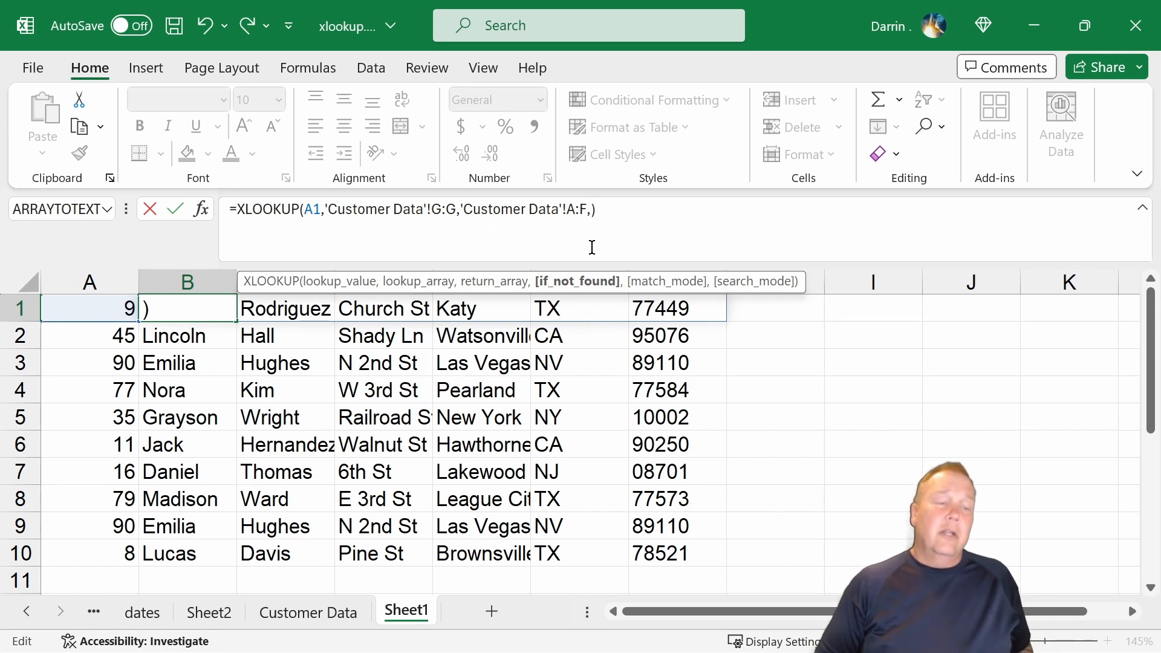
key(BackSpace)
key(ctrl+Return)
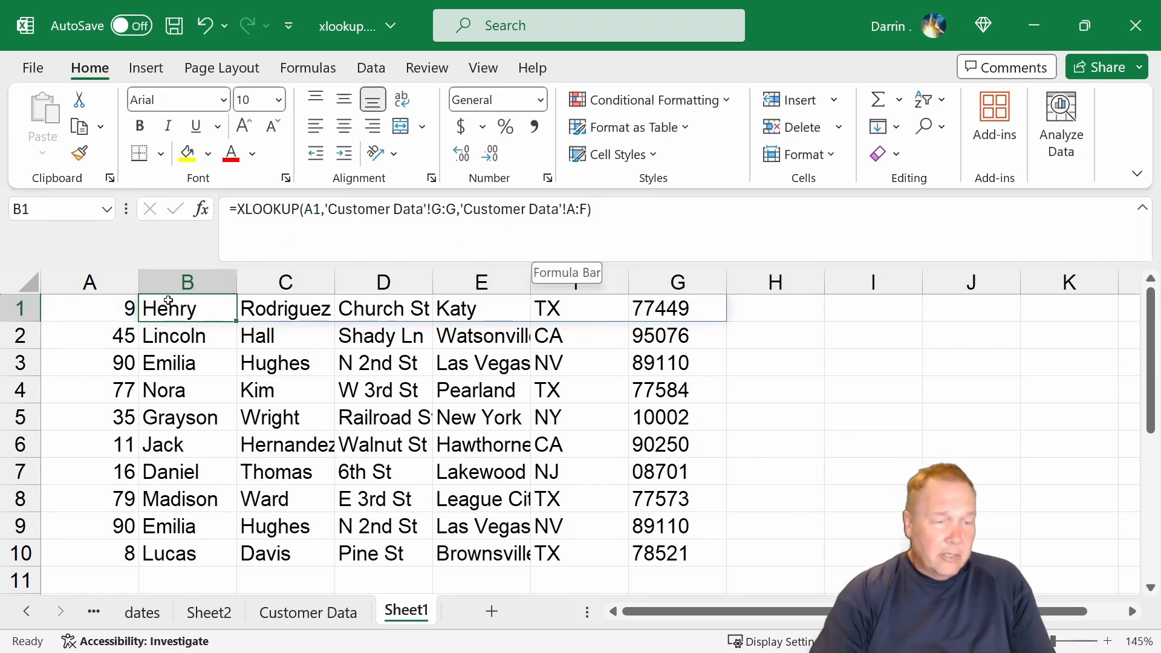
Set the lookup value in Sheet1's A1 to 115, a number beyond those in the Customer Data list.
click(120, 313)
text(115)
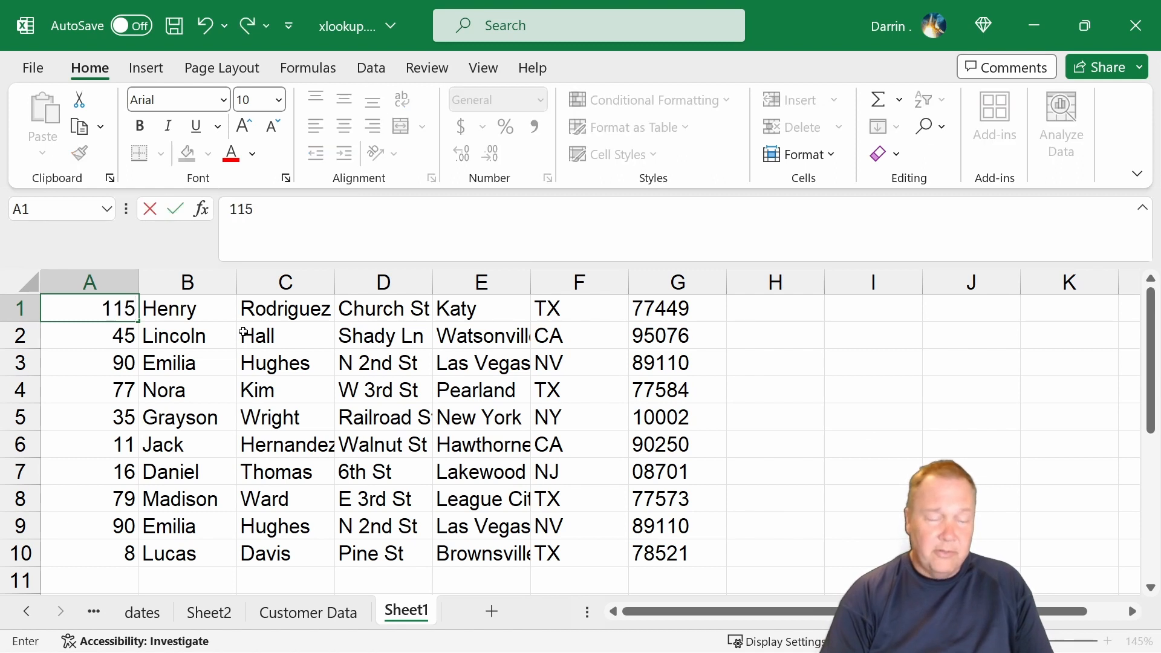
key(Return)
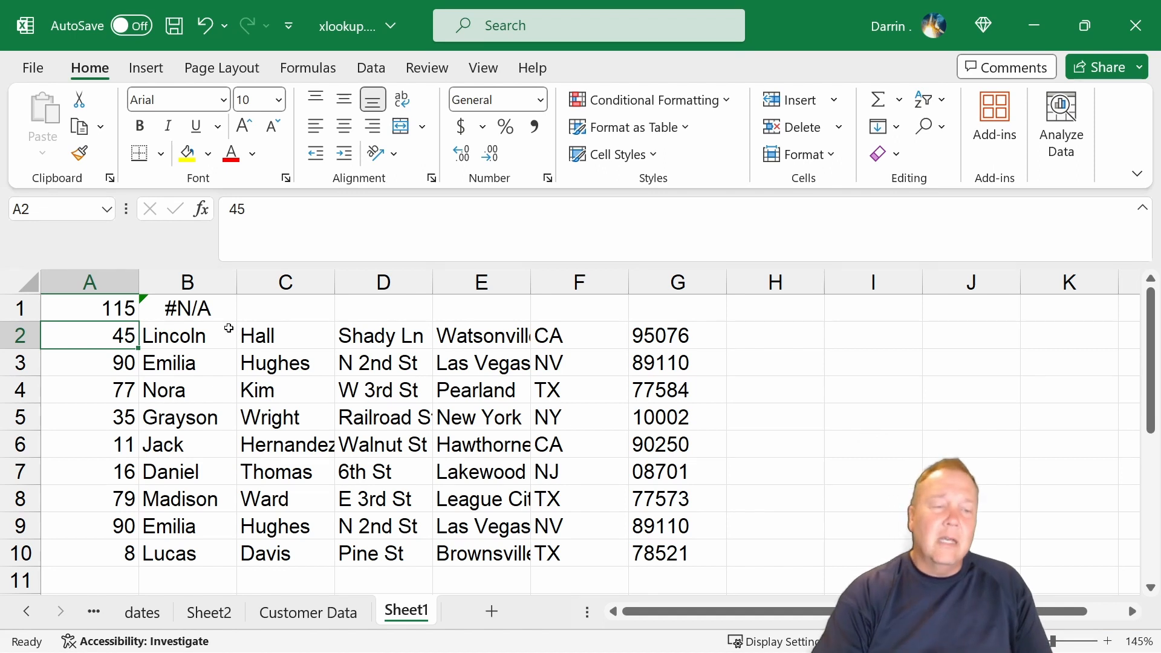
Add "Customer not found" as the if_not_found argument of the XLOOKUP formula in B1.
click(191, 314)
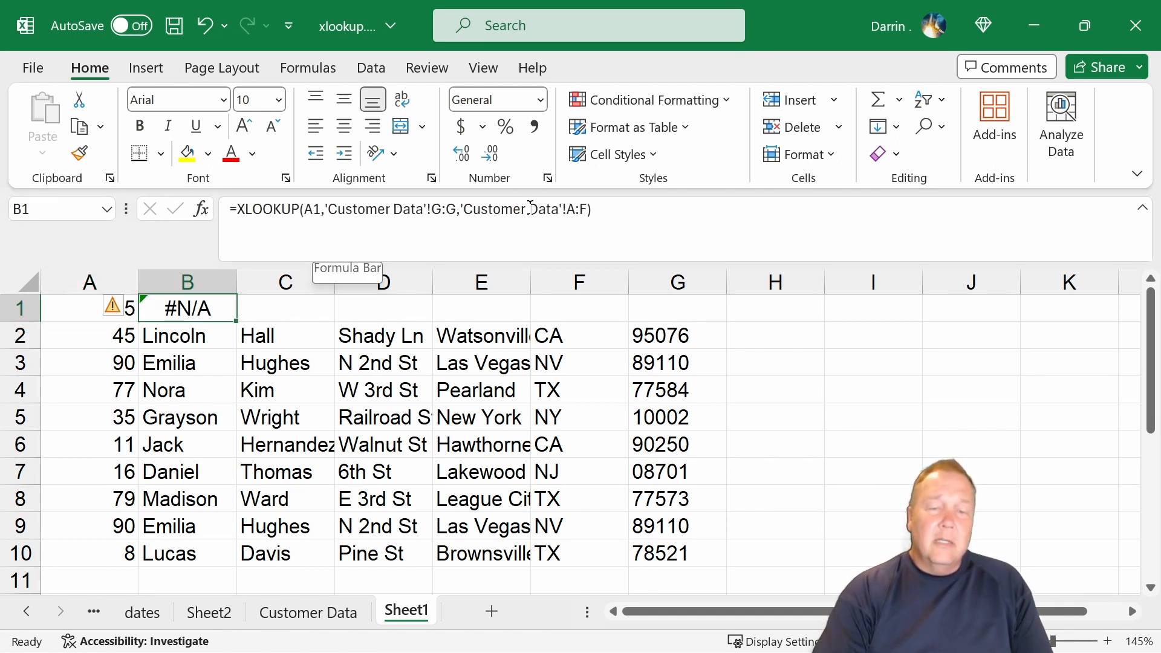
click(586, 209)
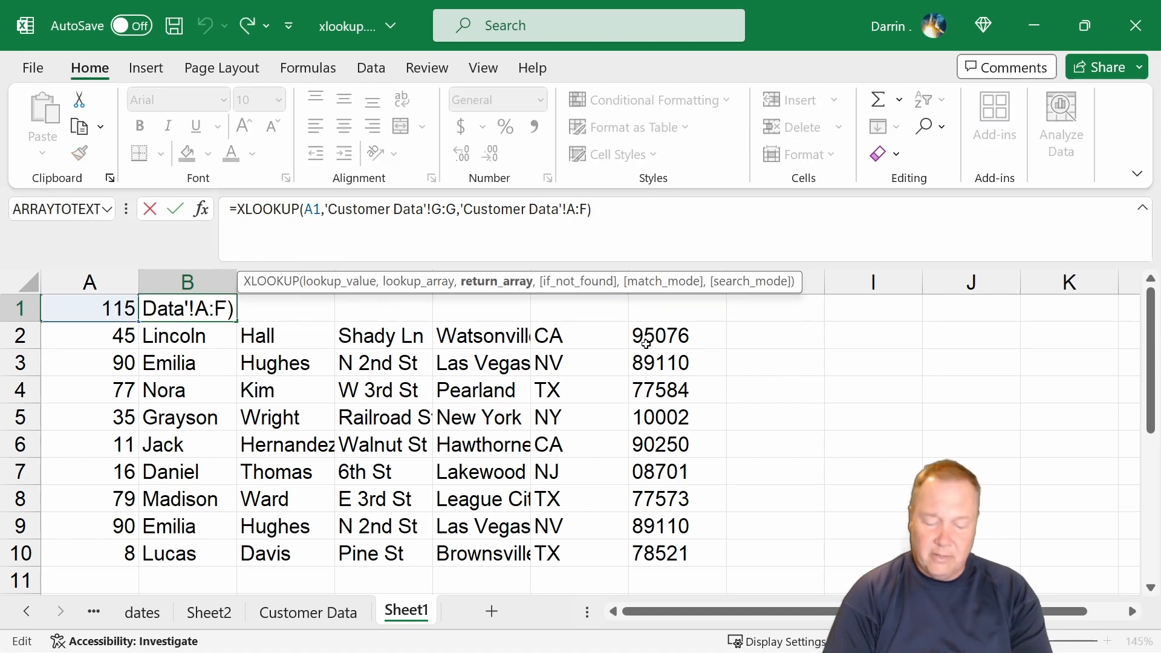
text(,)
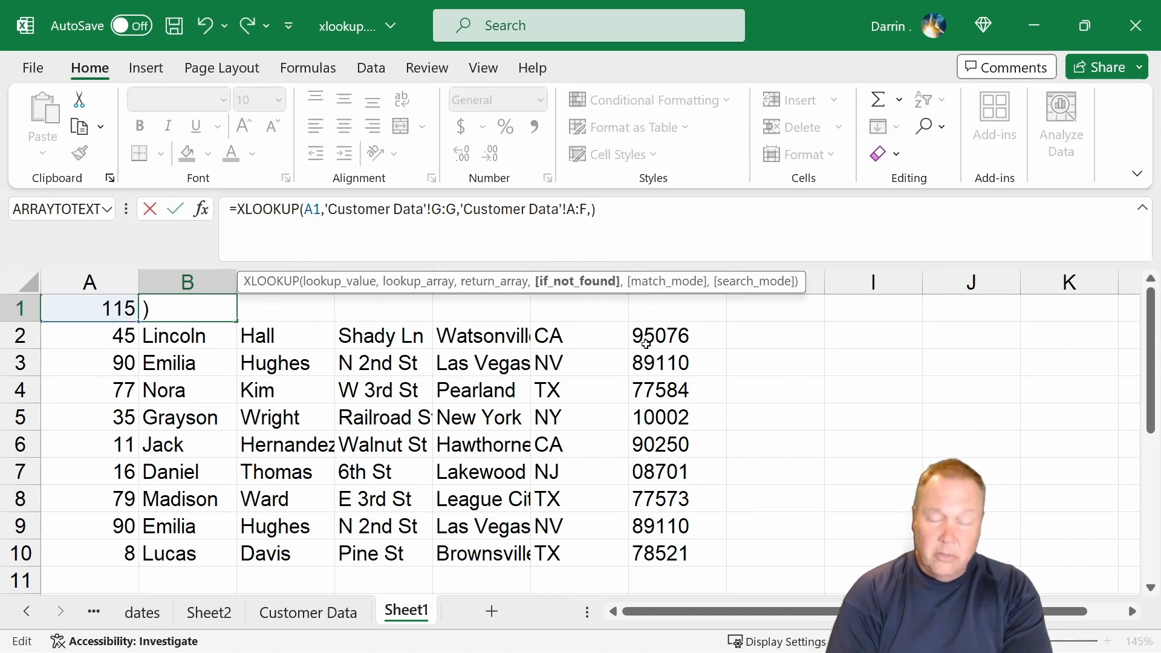
text(")
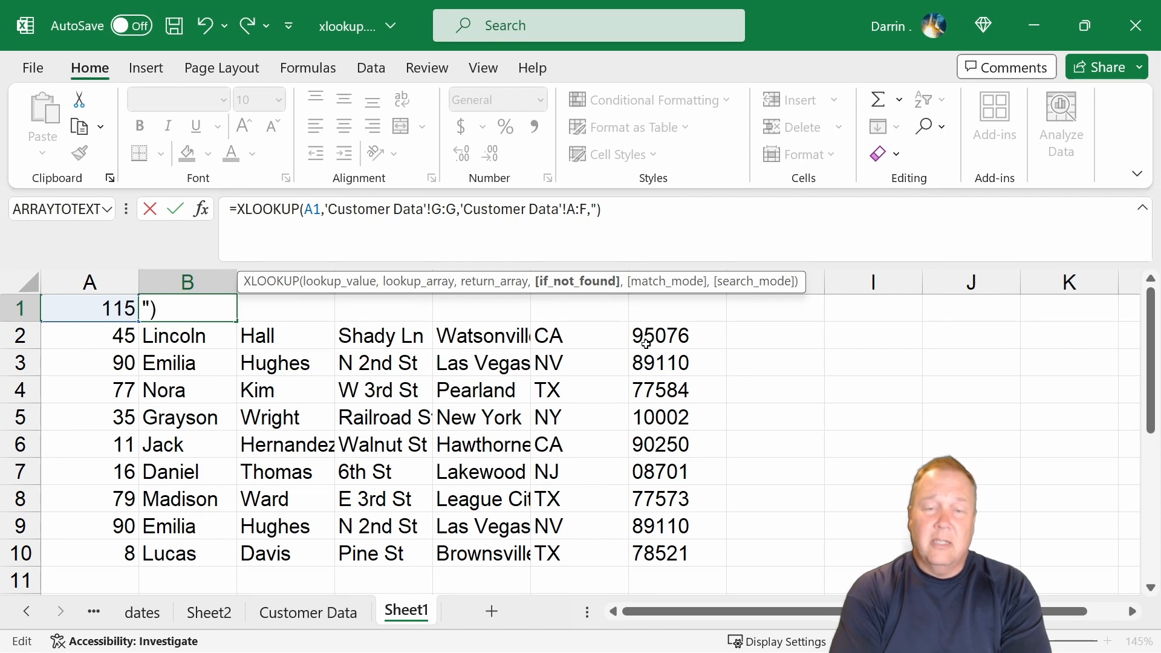
text(Customer not foun)
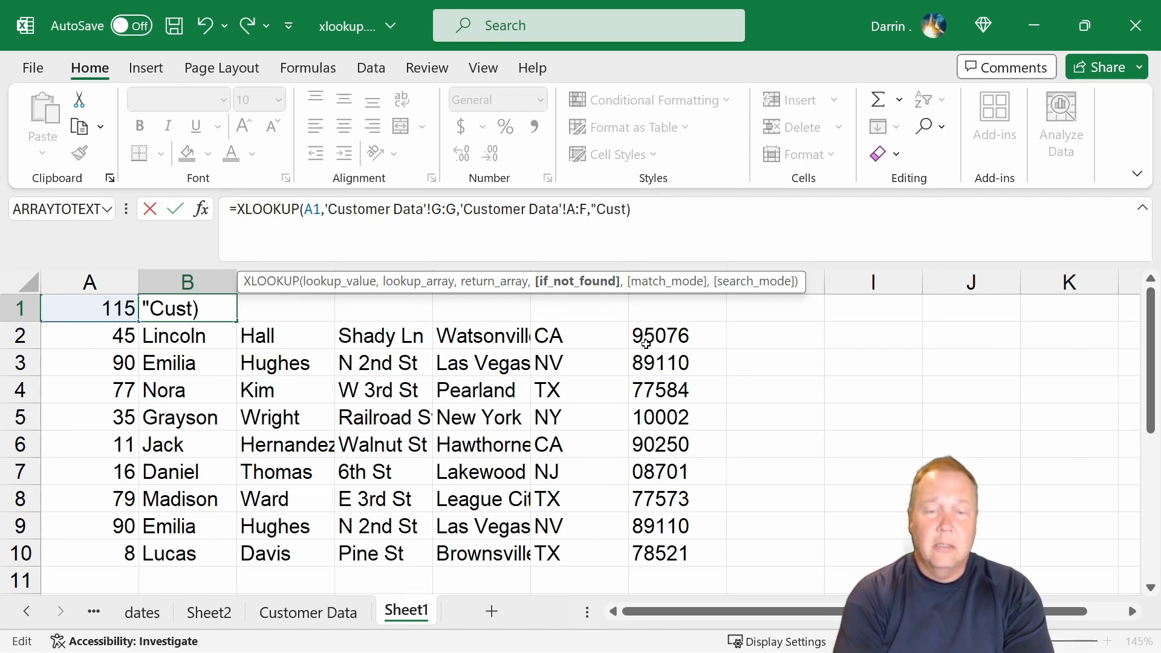
text(d")
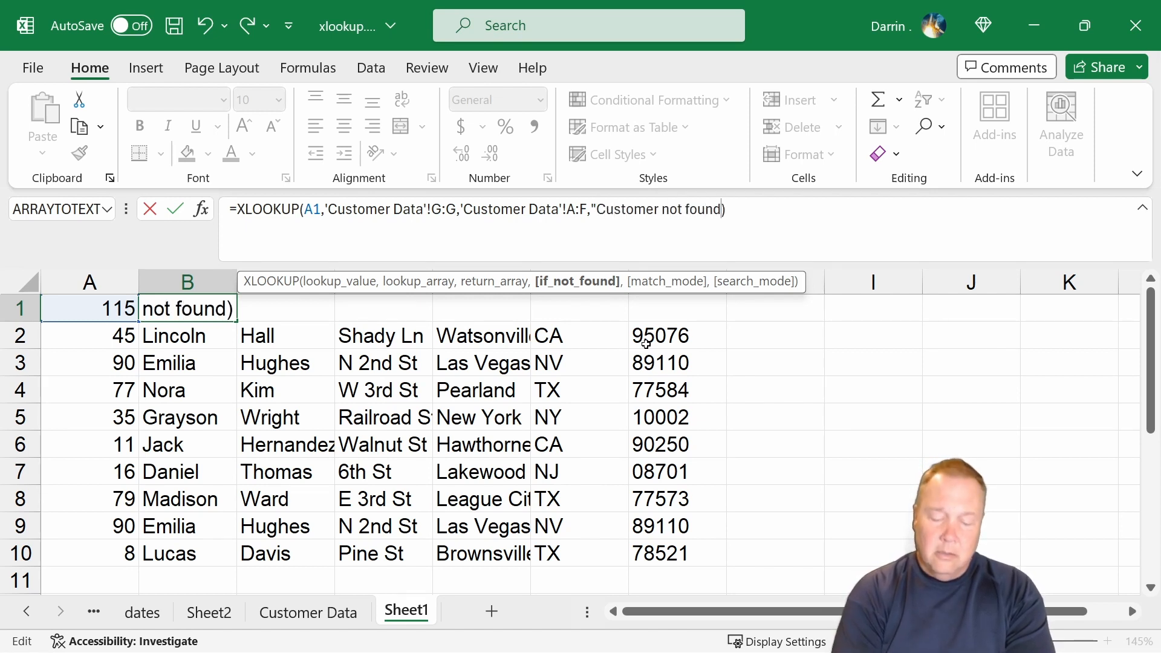
key(Return)
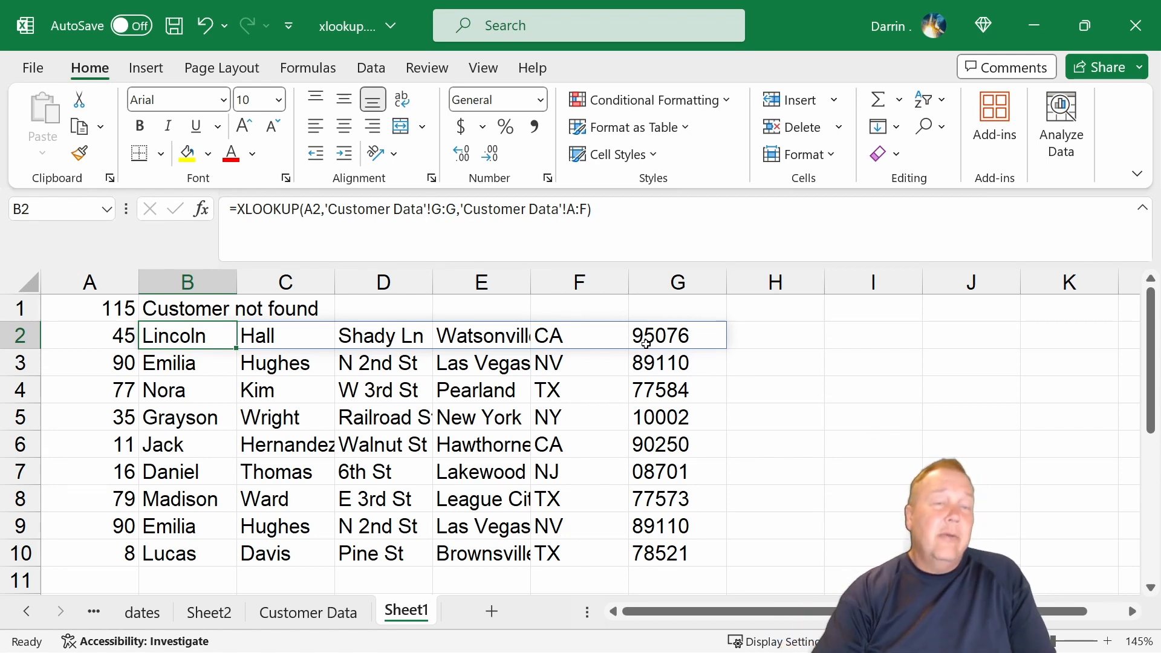
click(588, 210)
text(,)
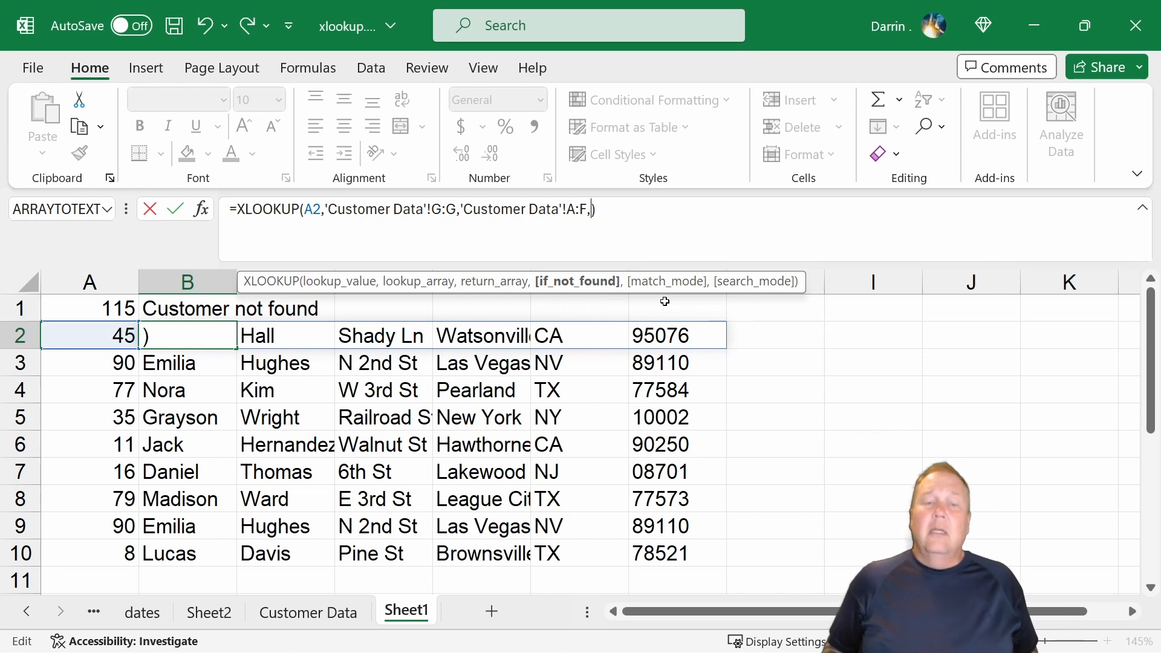
key(Escape)
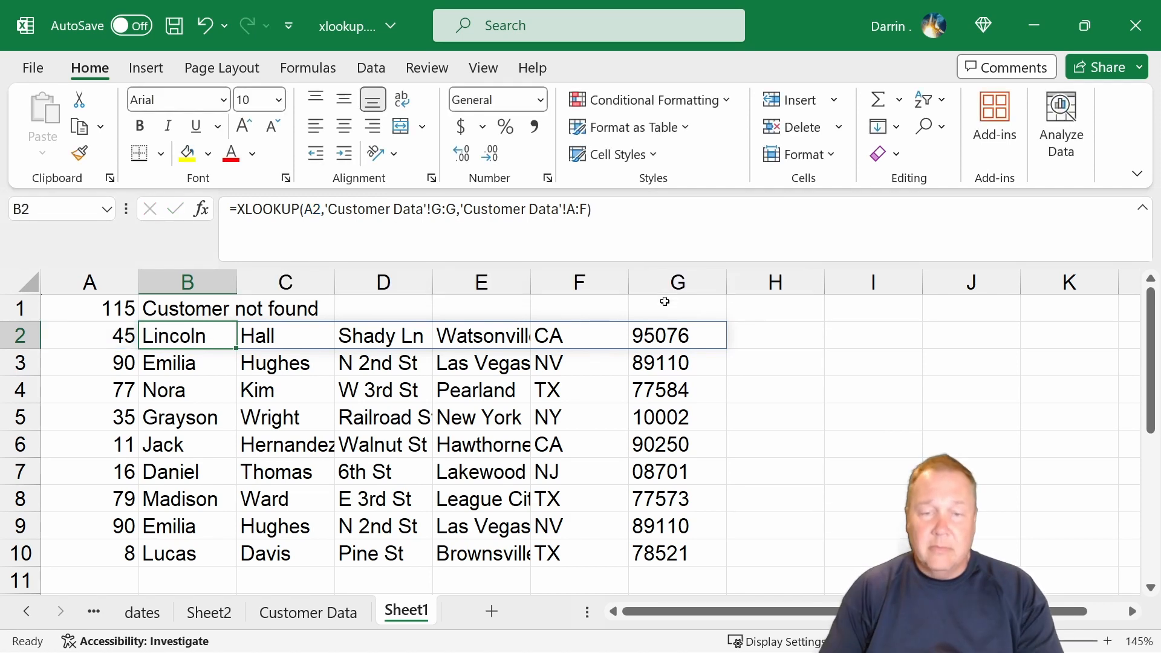
Add match mode -1 (exact match or next smaller item) to the XLOOKUP formula in B1.
click(286, 307)
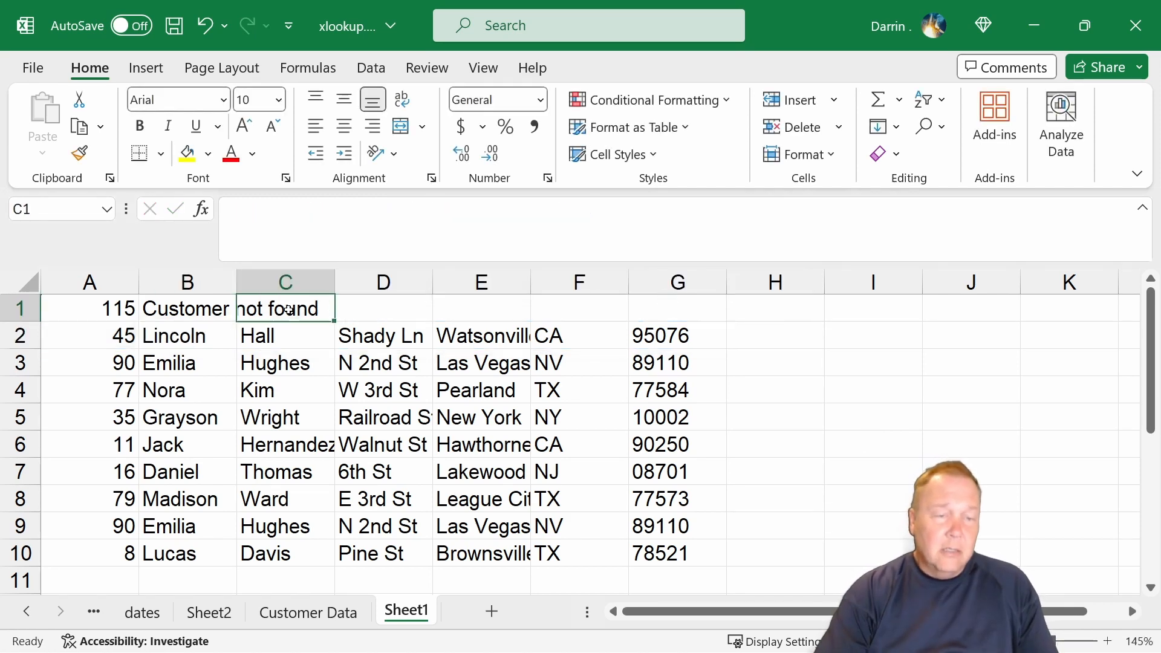
click(209, 305)
click(728, 207)
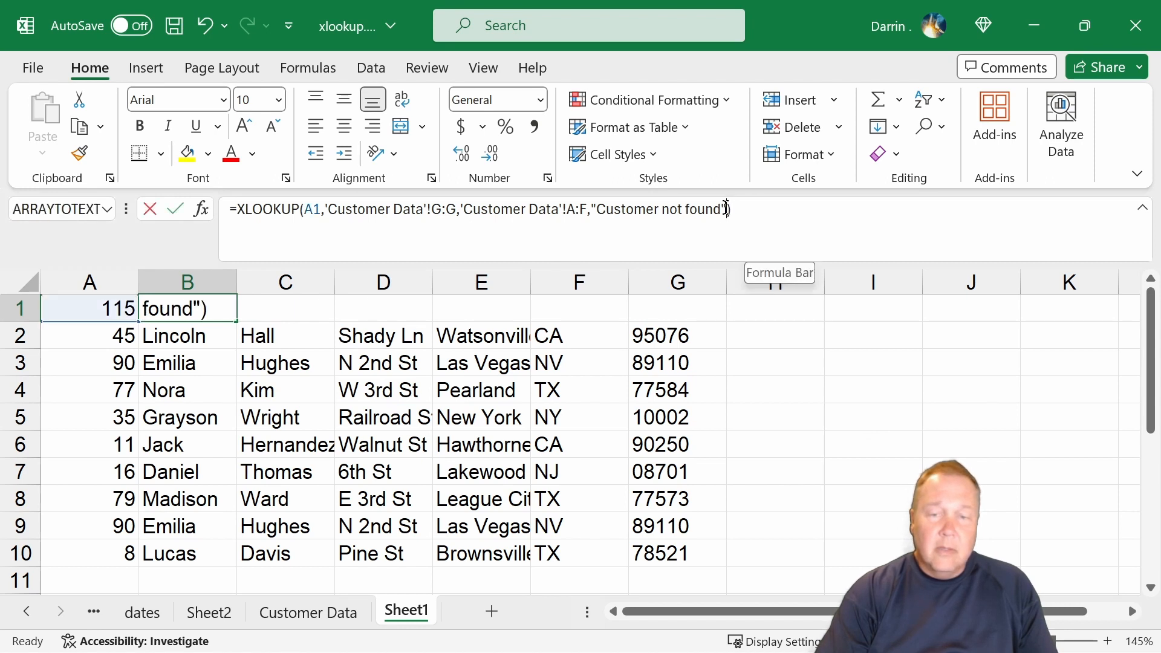
text(,)
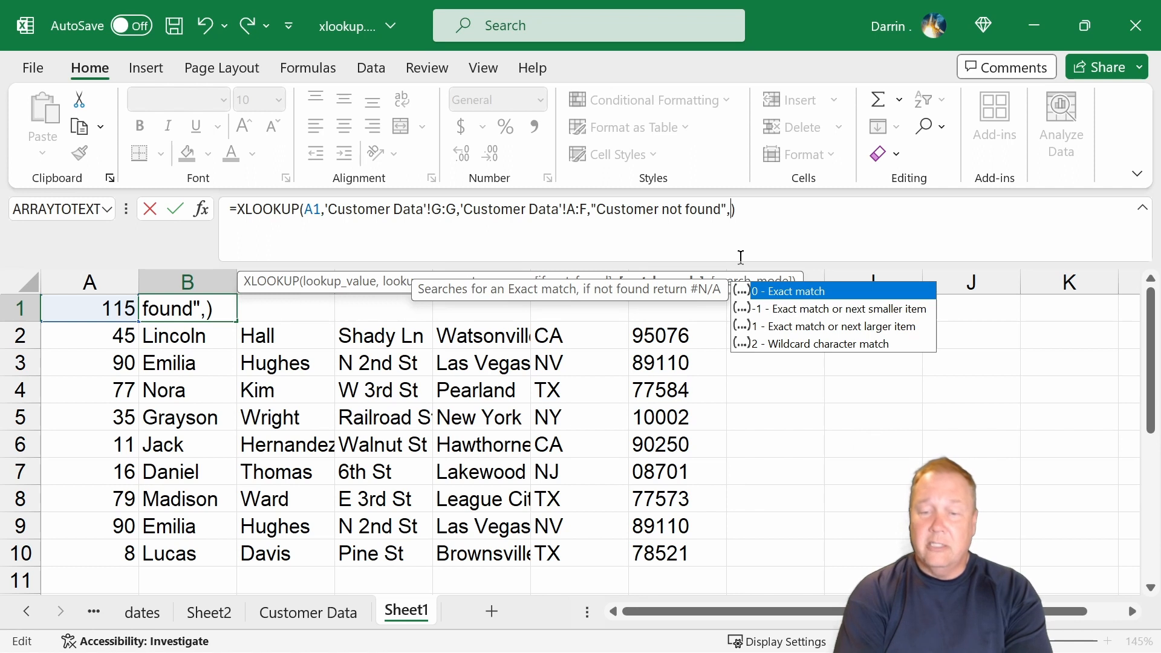
text(-1)
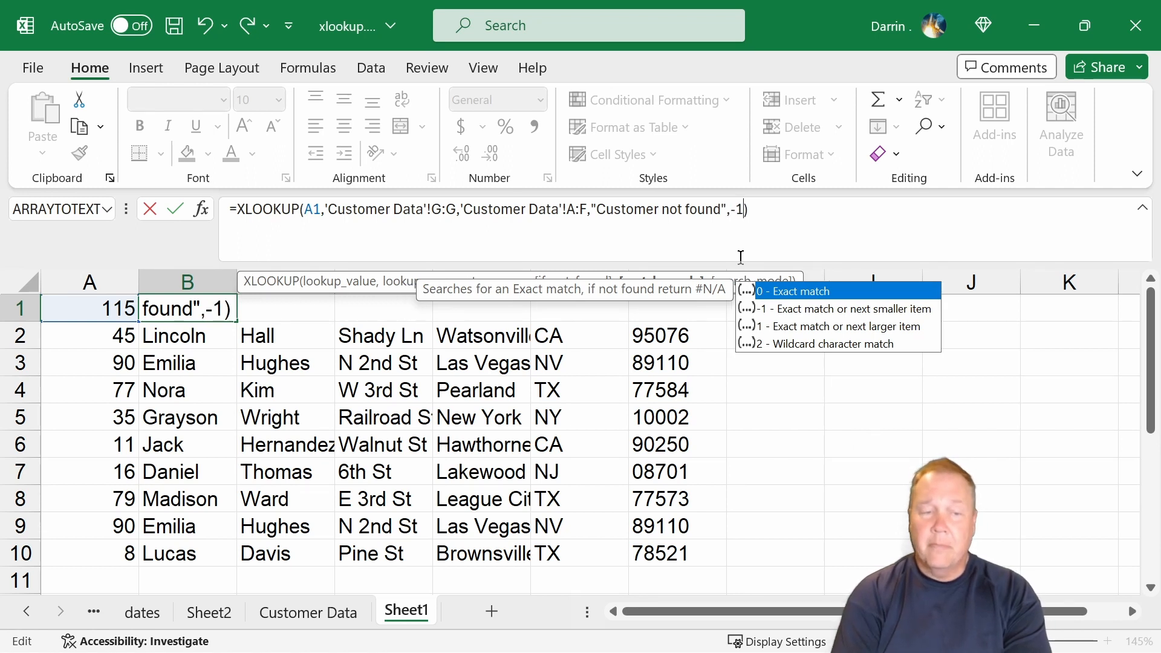
key(Return)
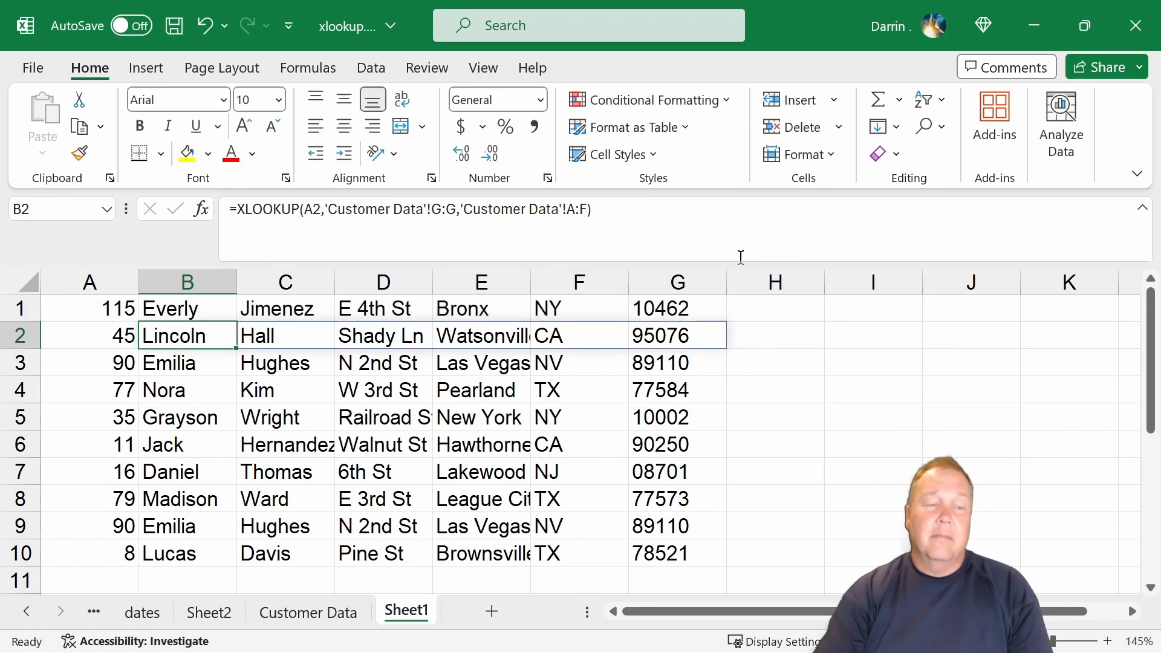
Compare the customer returned in Sheet1's B1 with the last record on the Customer Data sheet, then return to Sheet1.
click(221, 316)
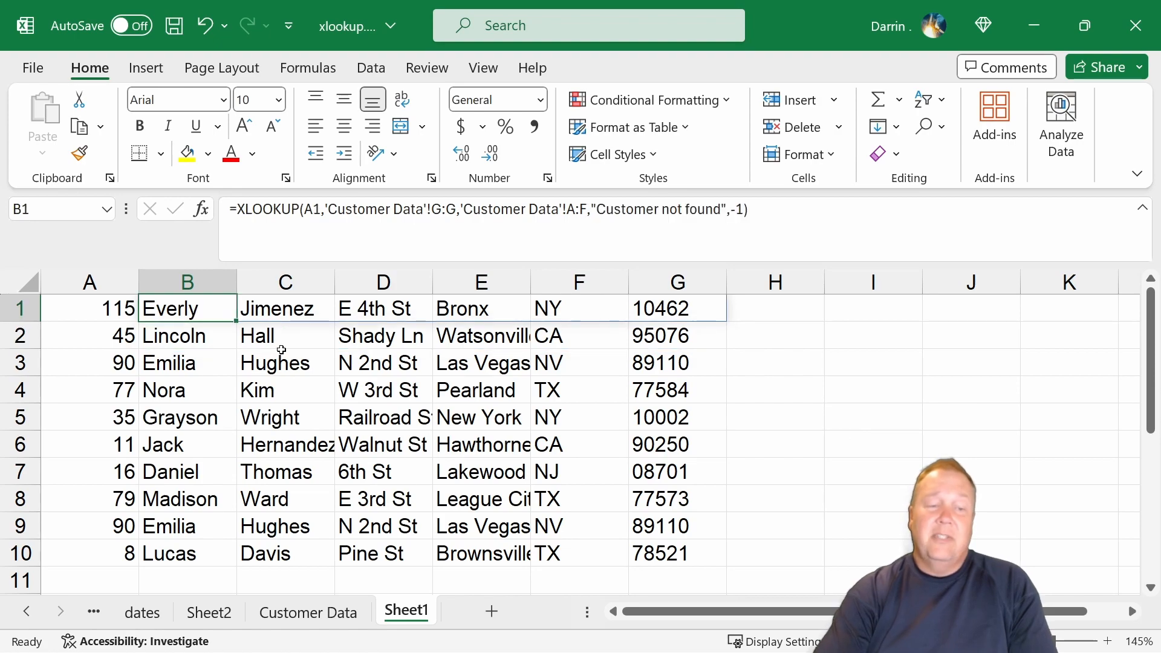
click(299, 612)
scroll(282, 447, down, 19)
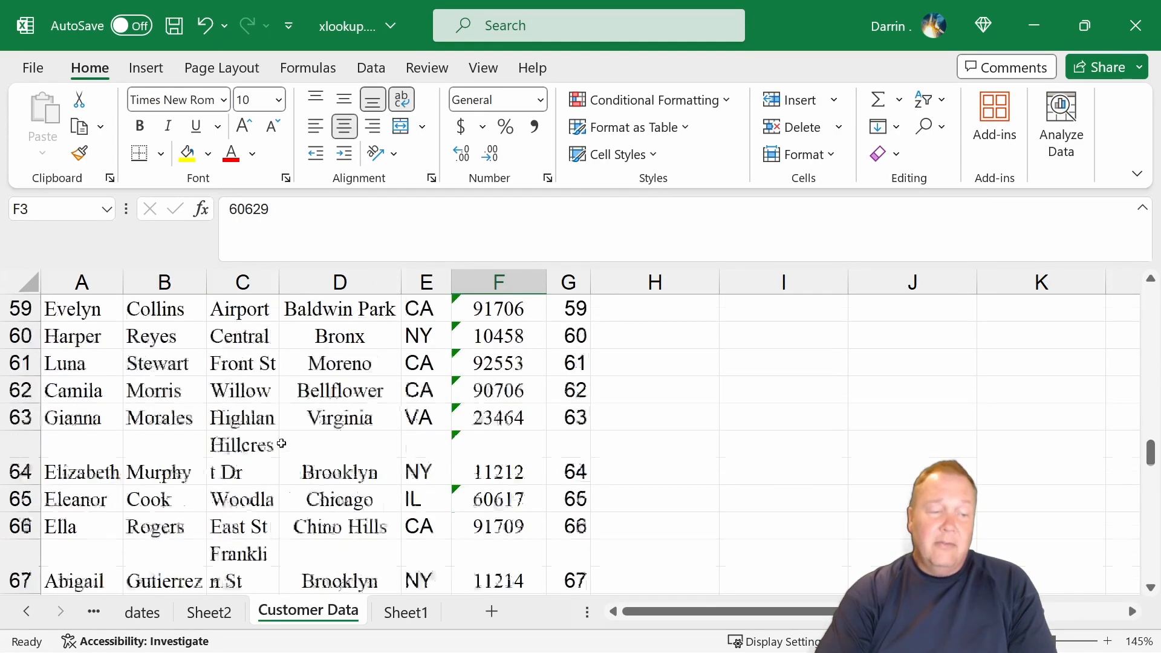
scroll(281, 444, down, 14)
scroll(280, 435, up, 2)
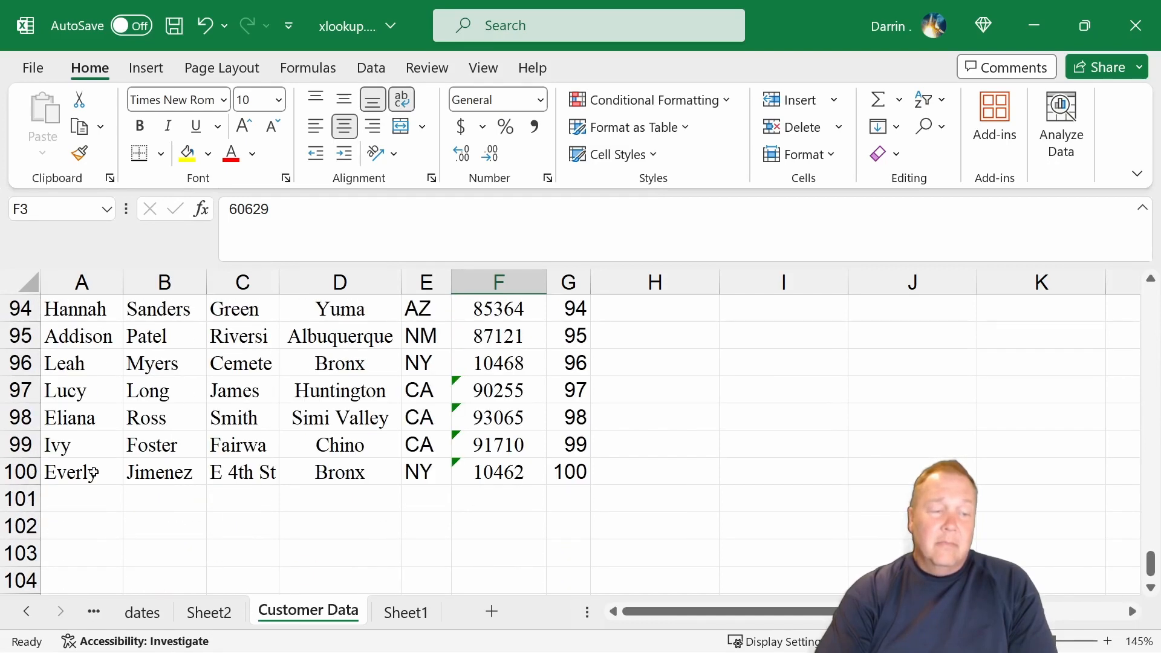
click(94, 473)
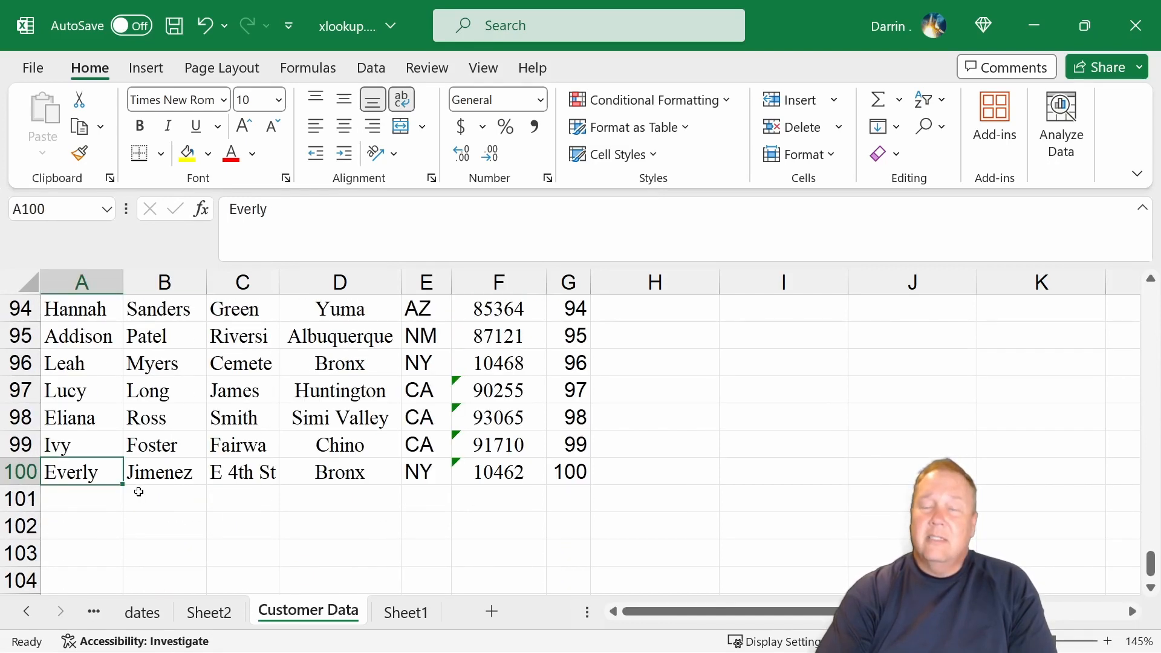
click(420, 612)
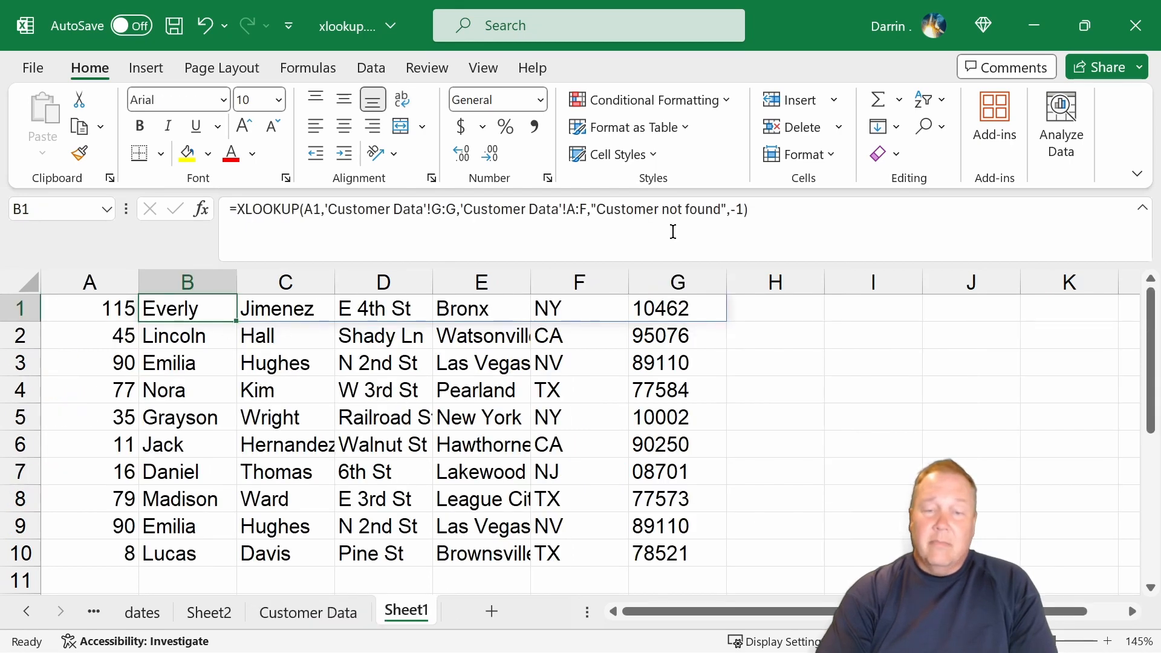
Try to change the match mode in B1's XLOOKUP formula to 1 (exact match or next larger item).
click(738, 209)
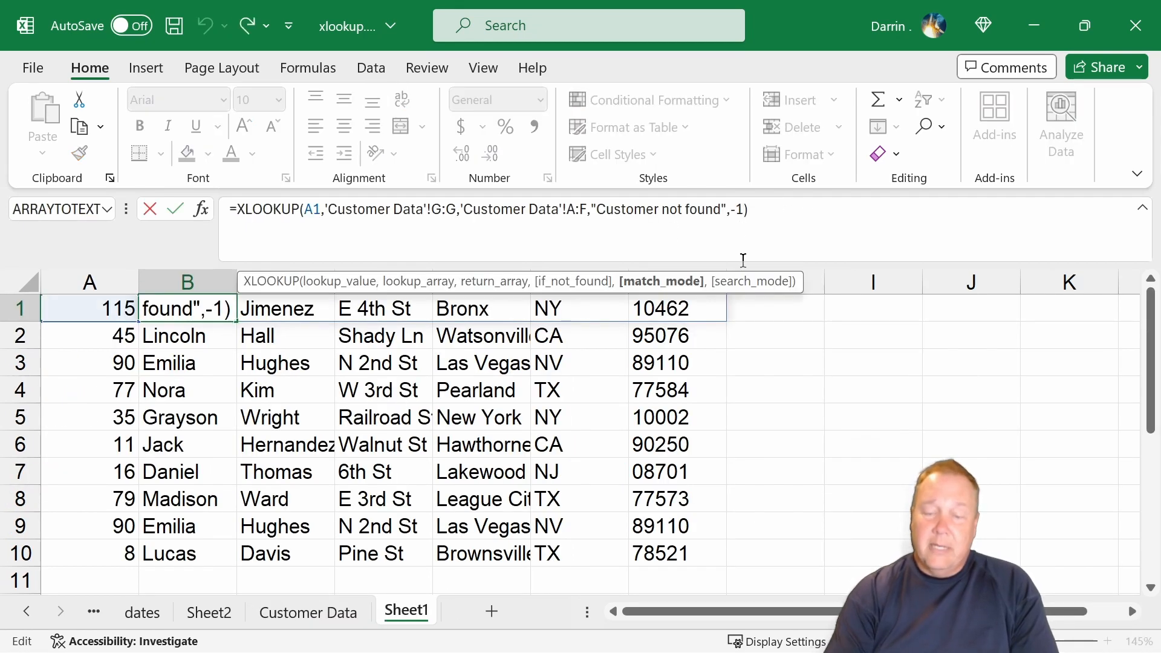
key(BackSpace)
key(BackSpace)
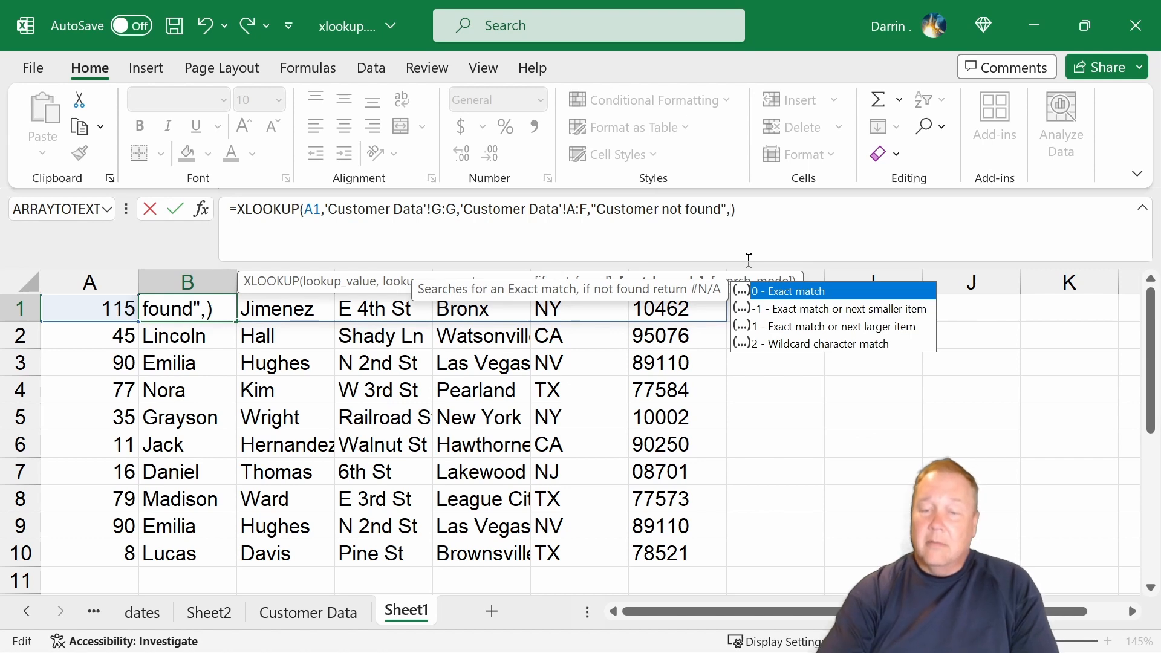
click(805, 330)
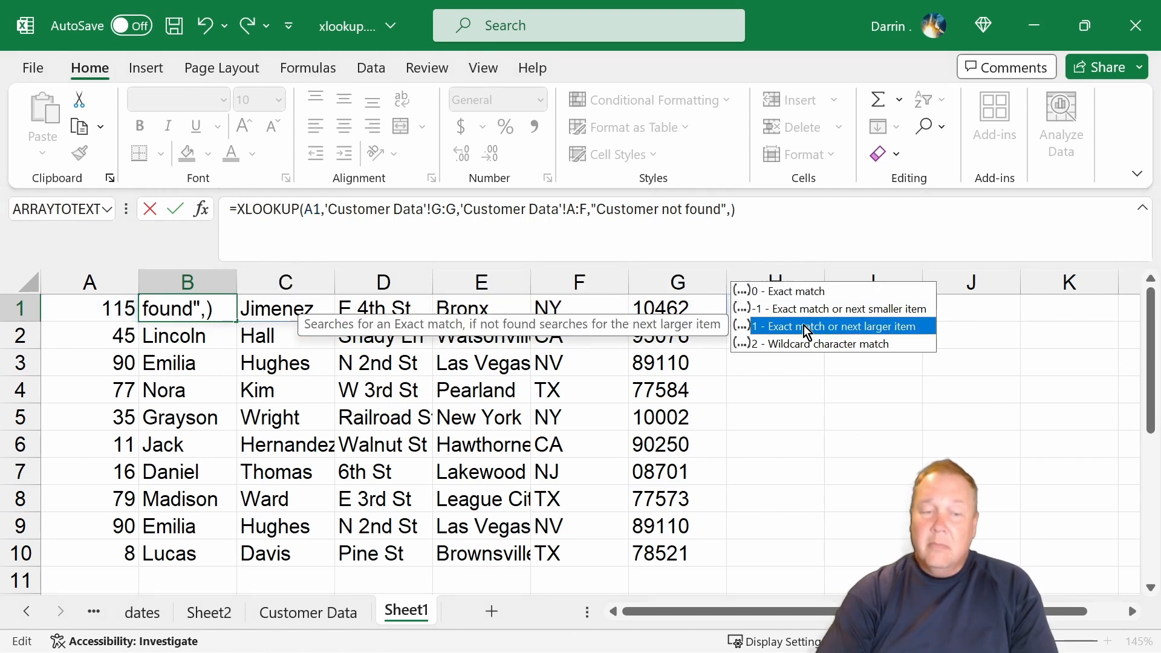
key(Return)
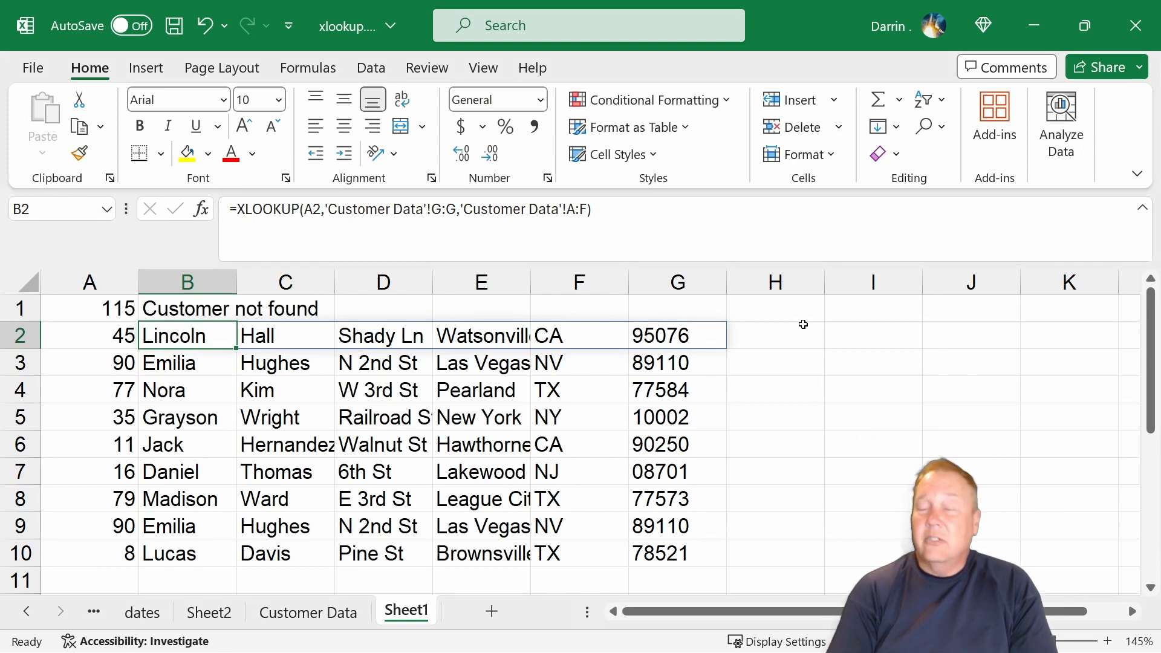
key(Up)
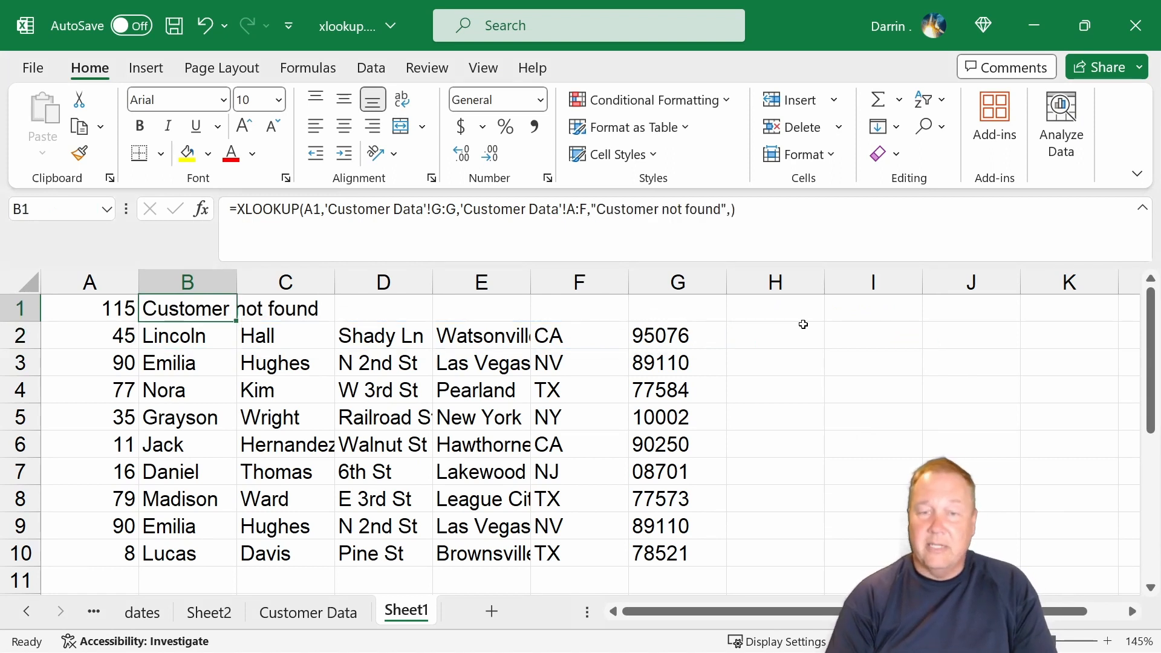
click(732, 210)
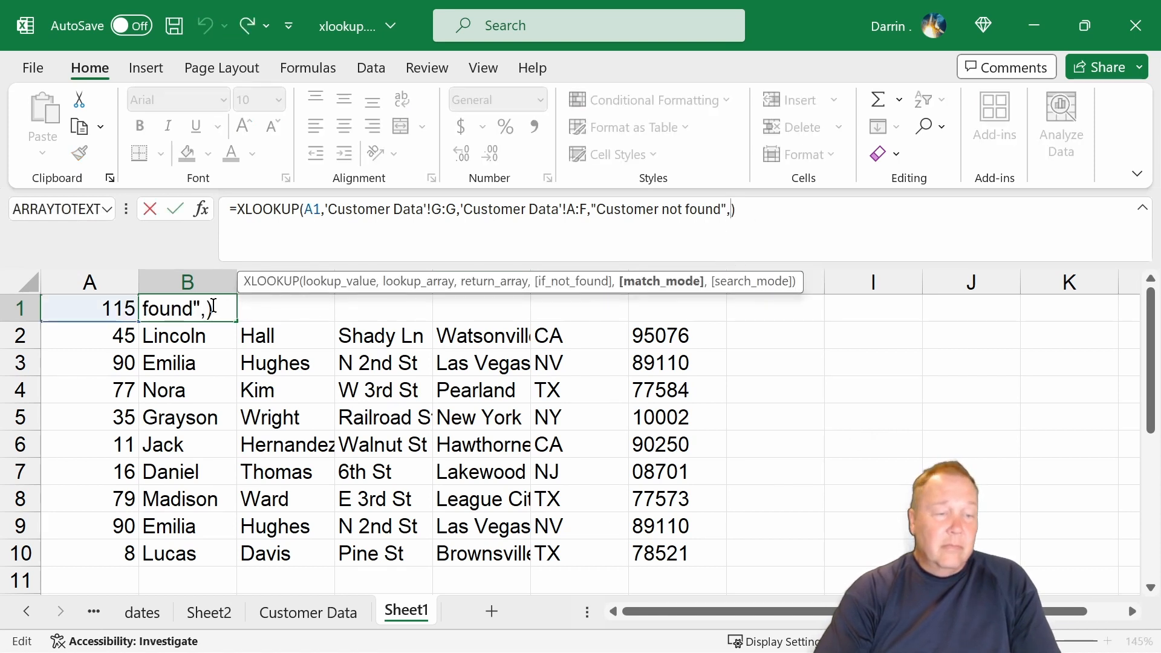
click(218, 305)
key(ctrl+Return)
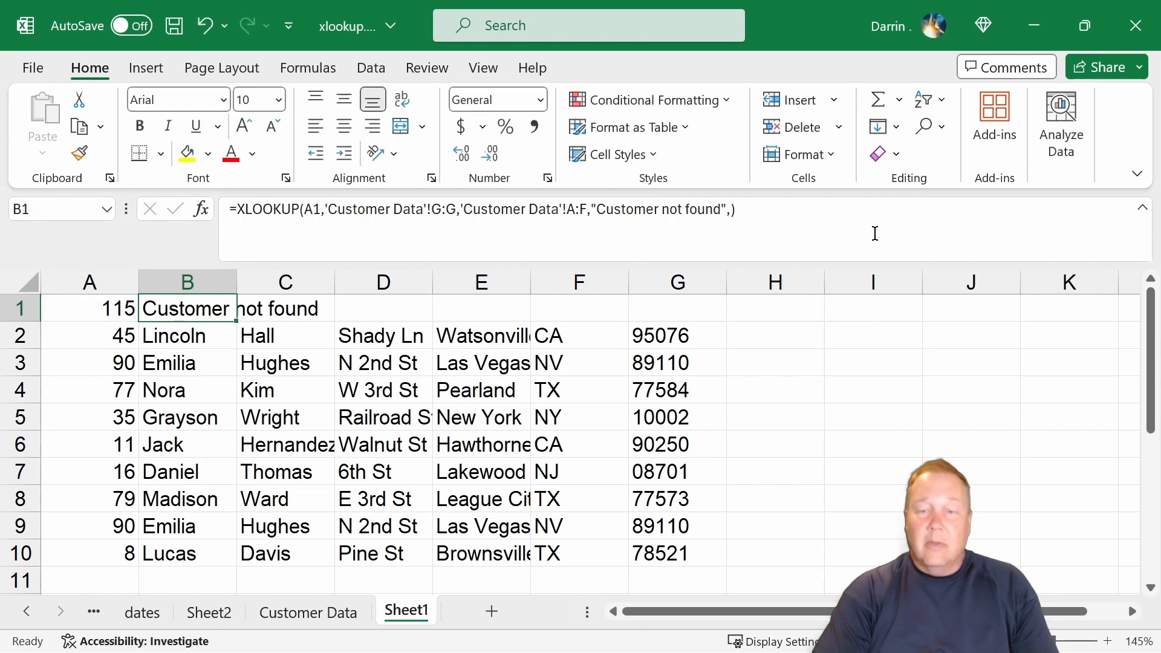
Review the match mode options offered for the XLOOKUP formula in B1, leaving the argument empty.
click(732, 209)
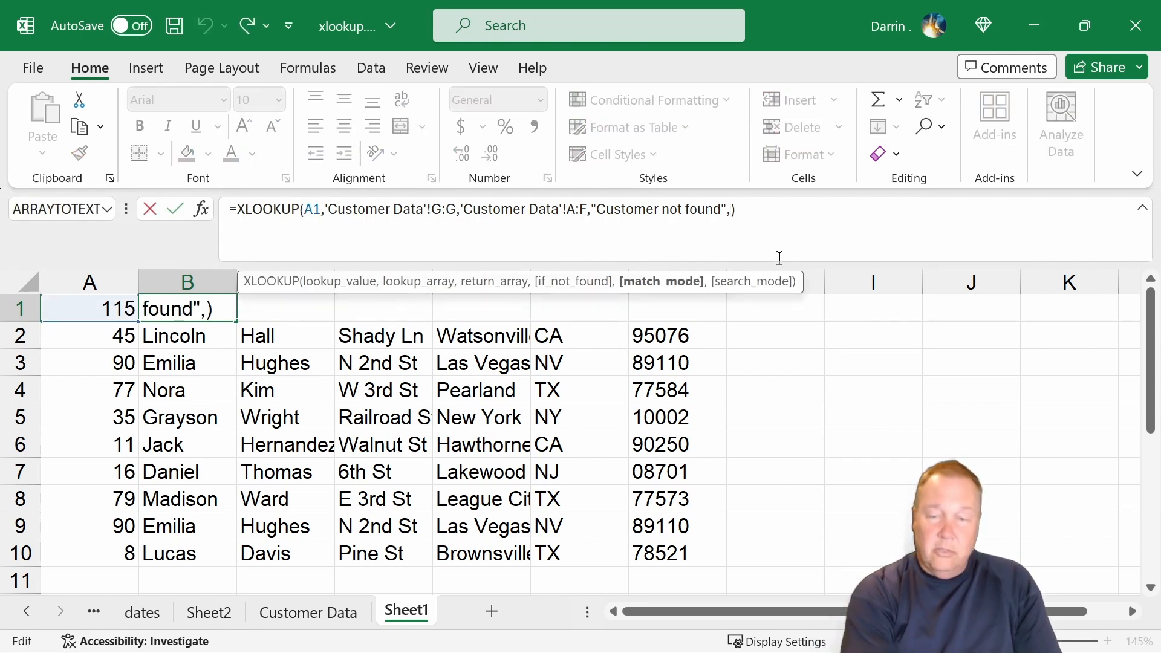
key(BackSpace)
text(,)
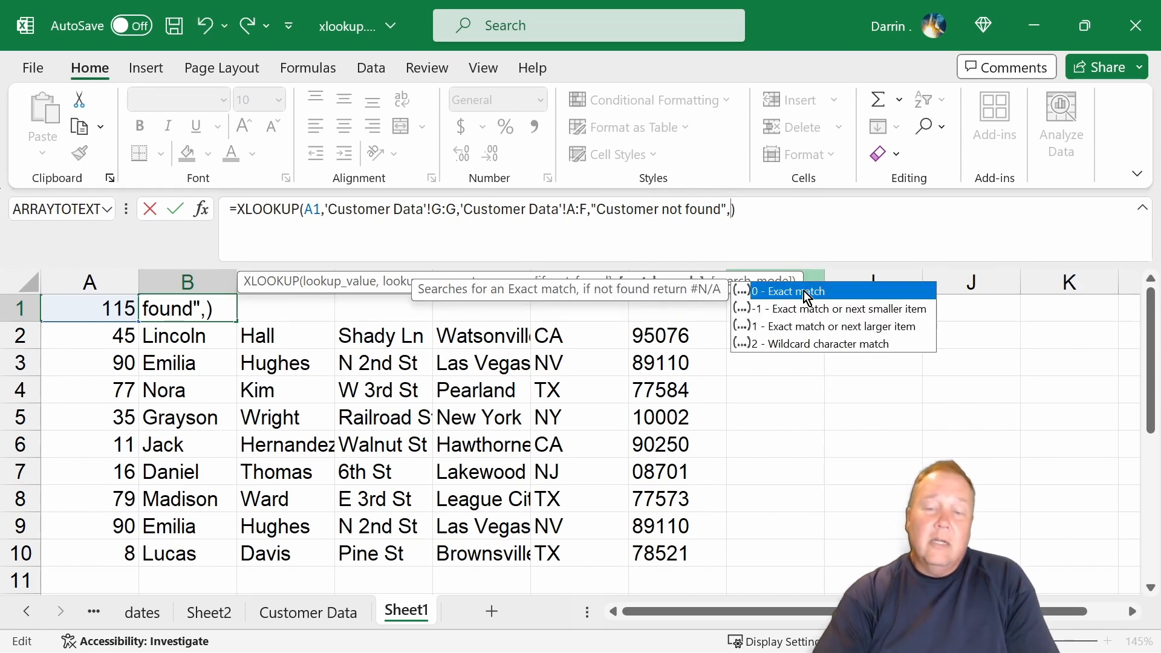
click(818, 342)
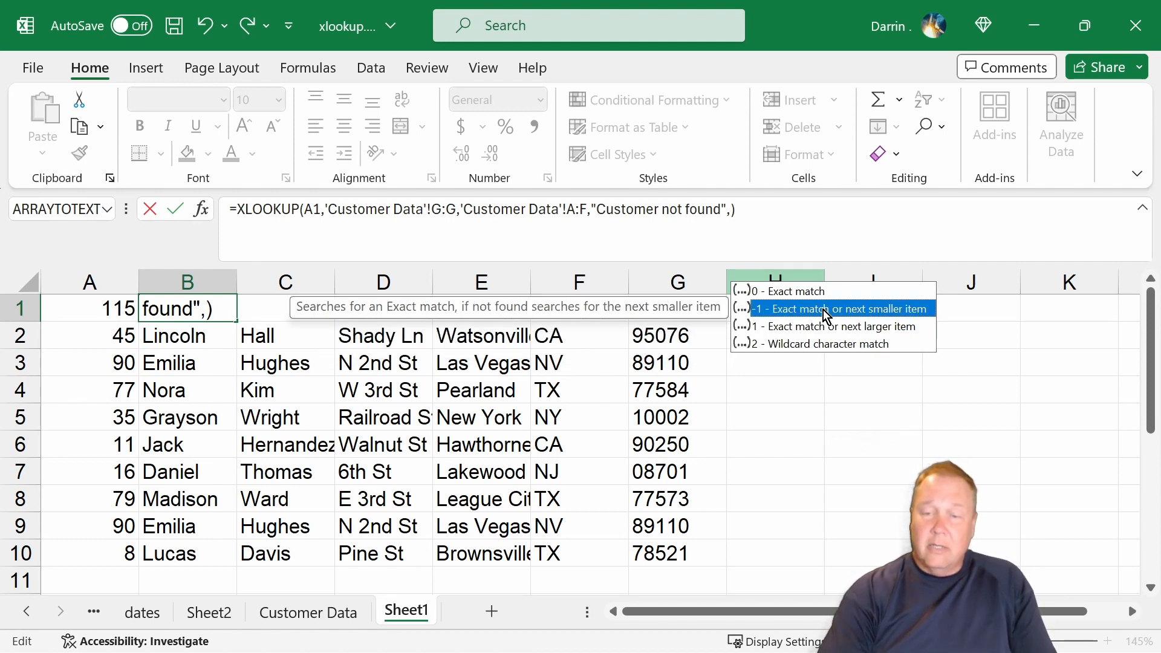
key(Return)
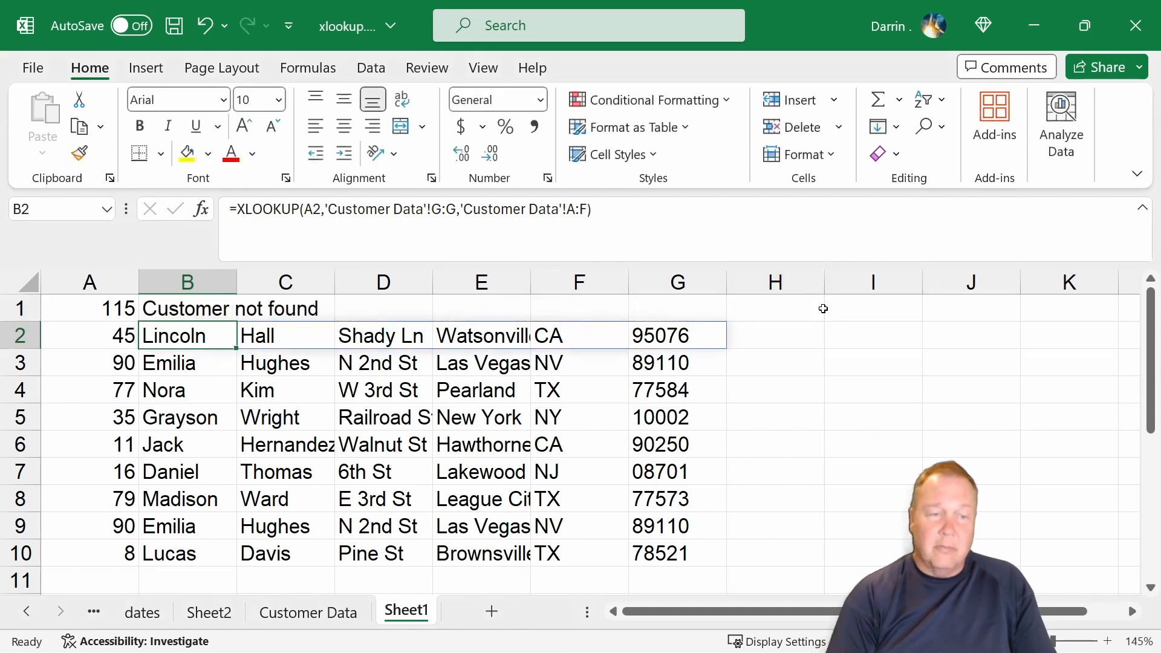
Set the match mode of B1's XLOOKUP formula to -1 (exact match or next smaller item).
click(207, 305)
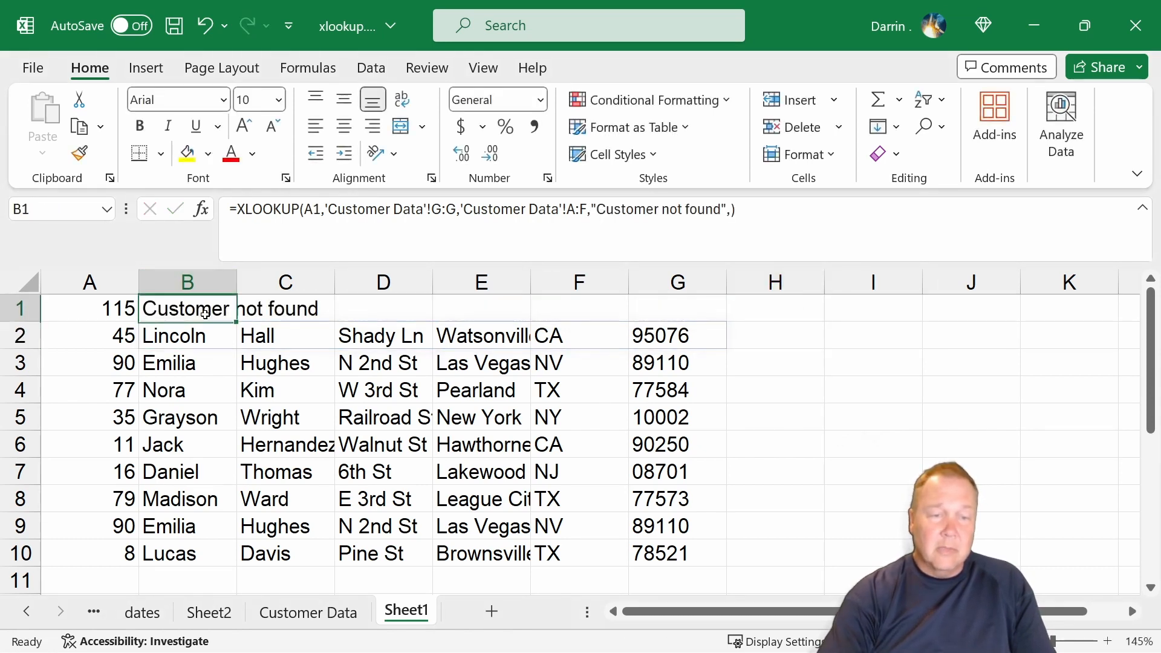
click(731, 209)
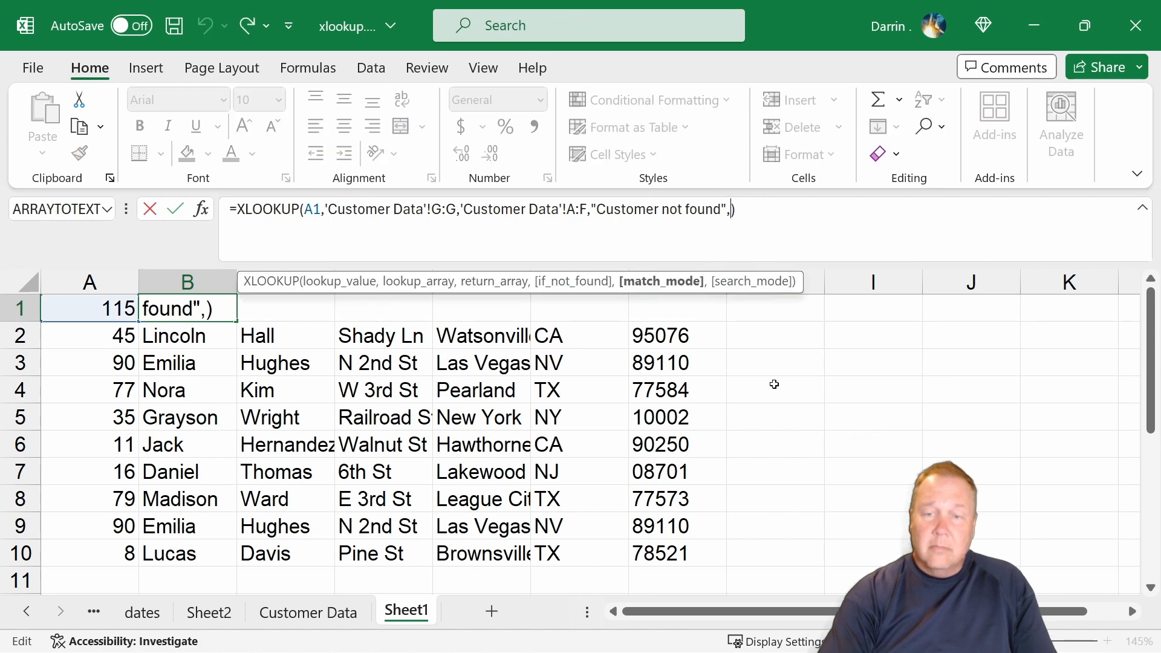
text(-1)
key(Return)
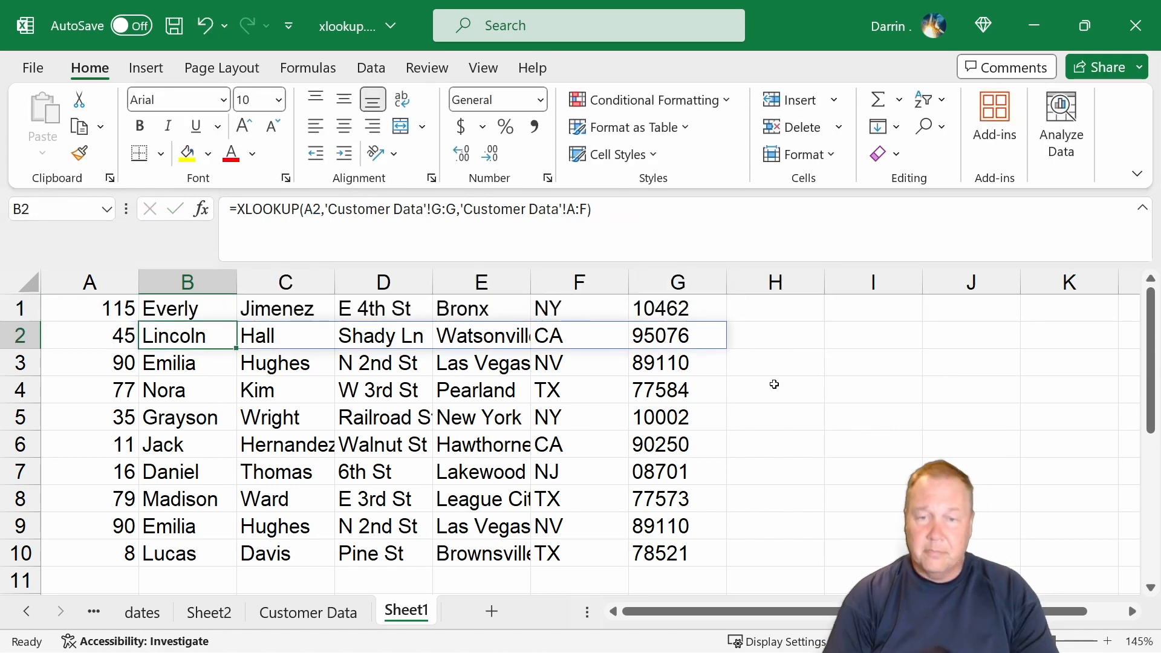
double_click(584, 209)
text(F,)
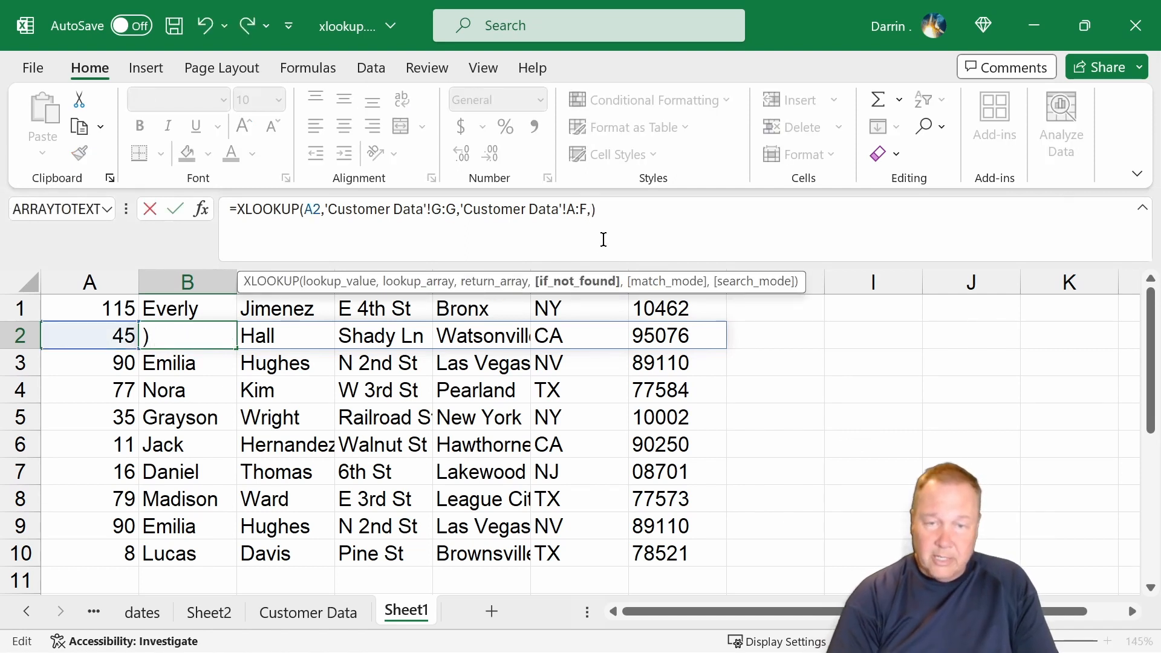
key(Escape)
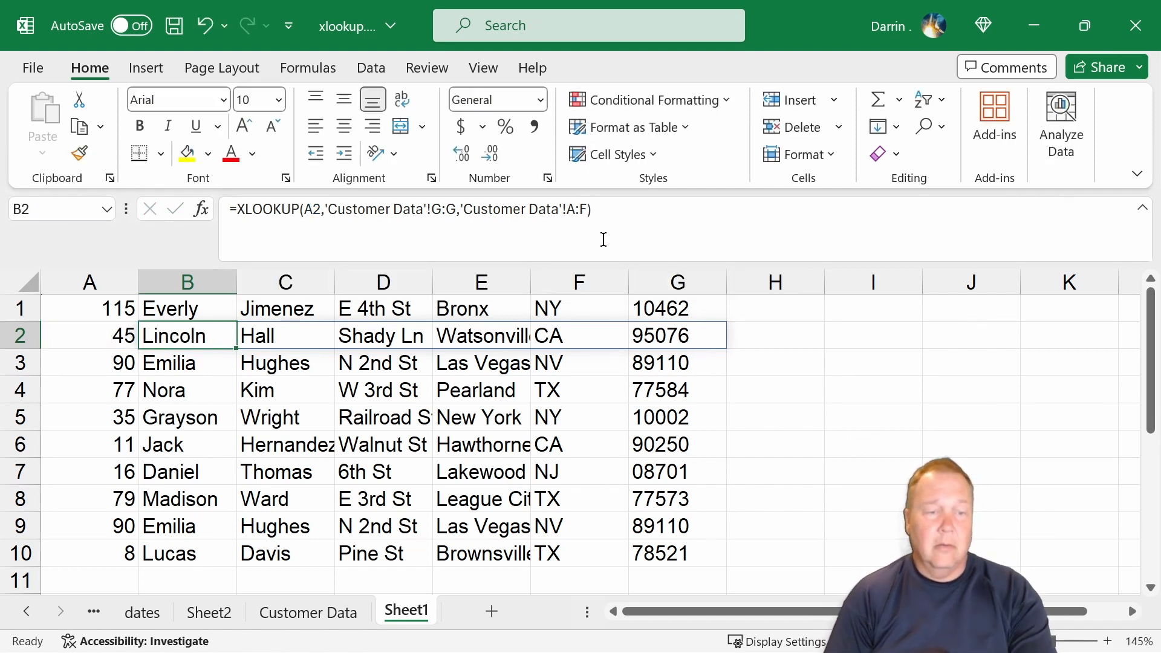
Open the search mode argument in B1's XLOOKUP formula and examine the option 2 - Binary search (sorted ascending order).
key(Up)
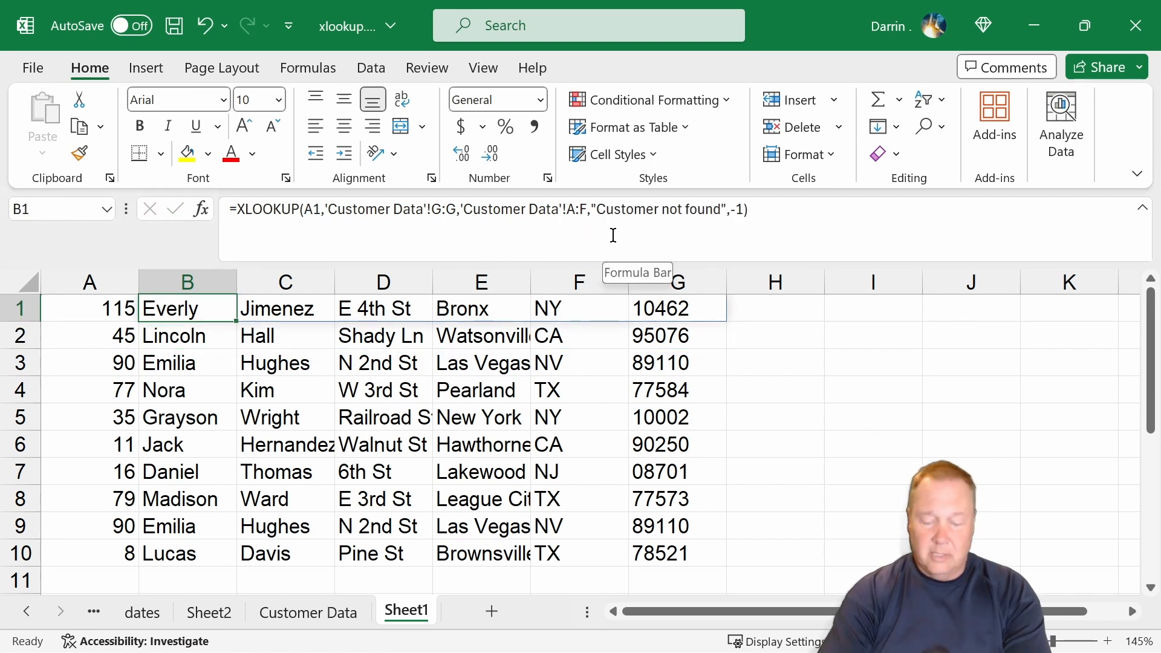
click(744, 209)
text(,)
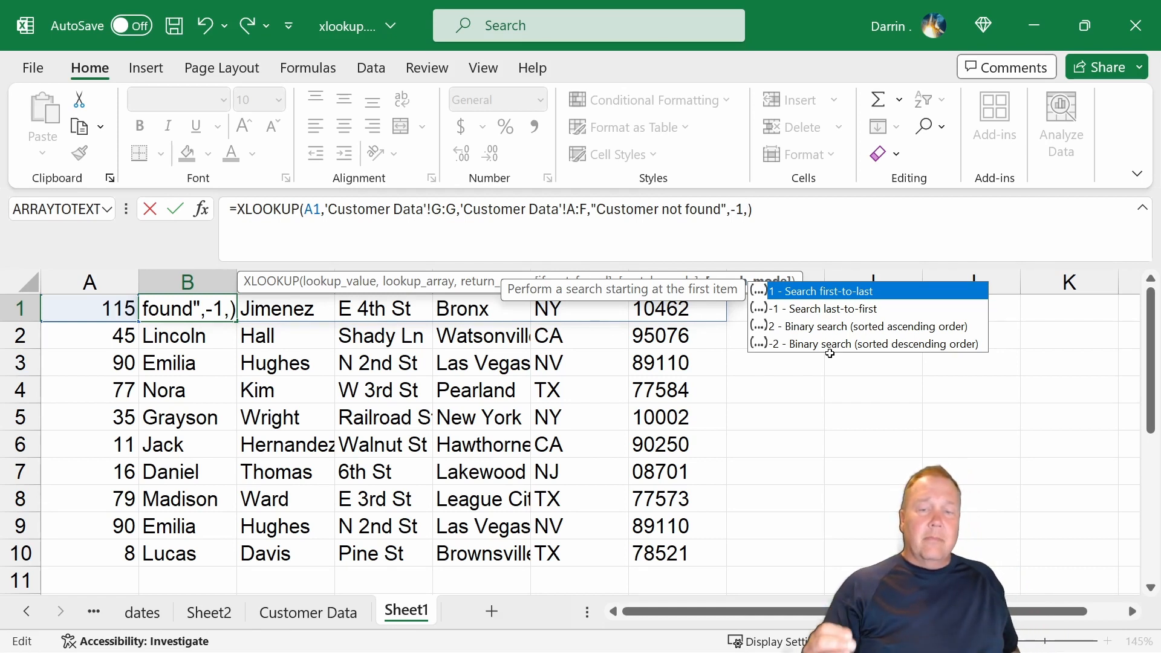
click(857, 332)
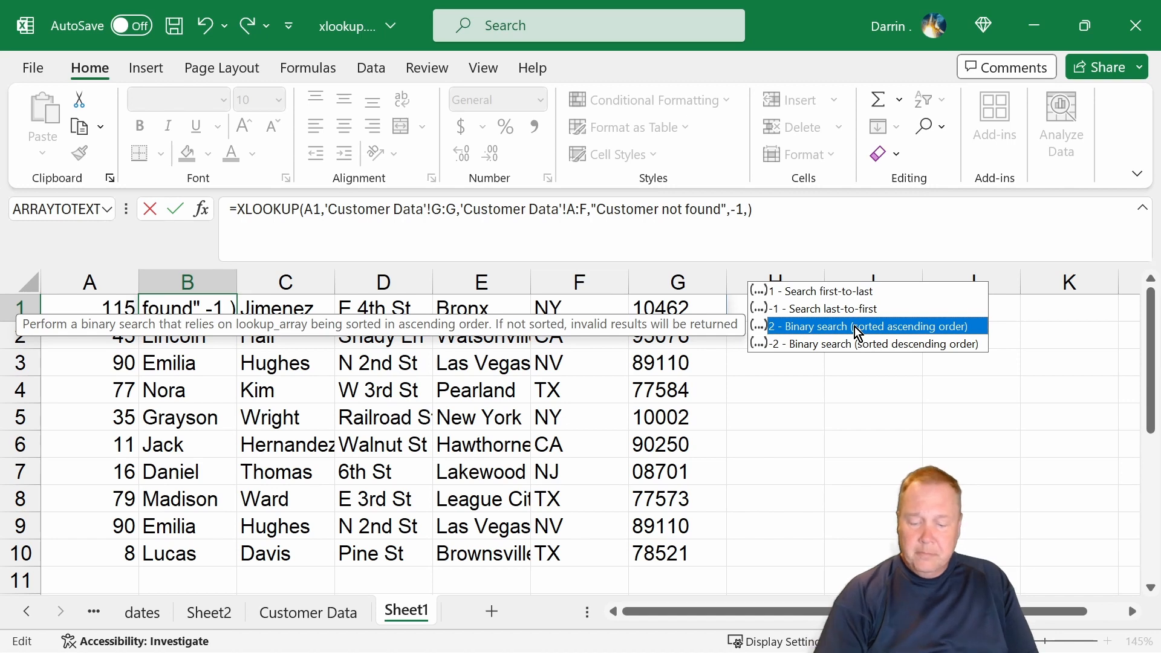
key(Return)
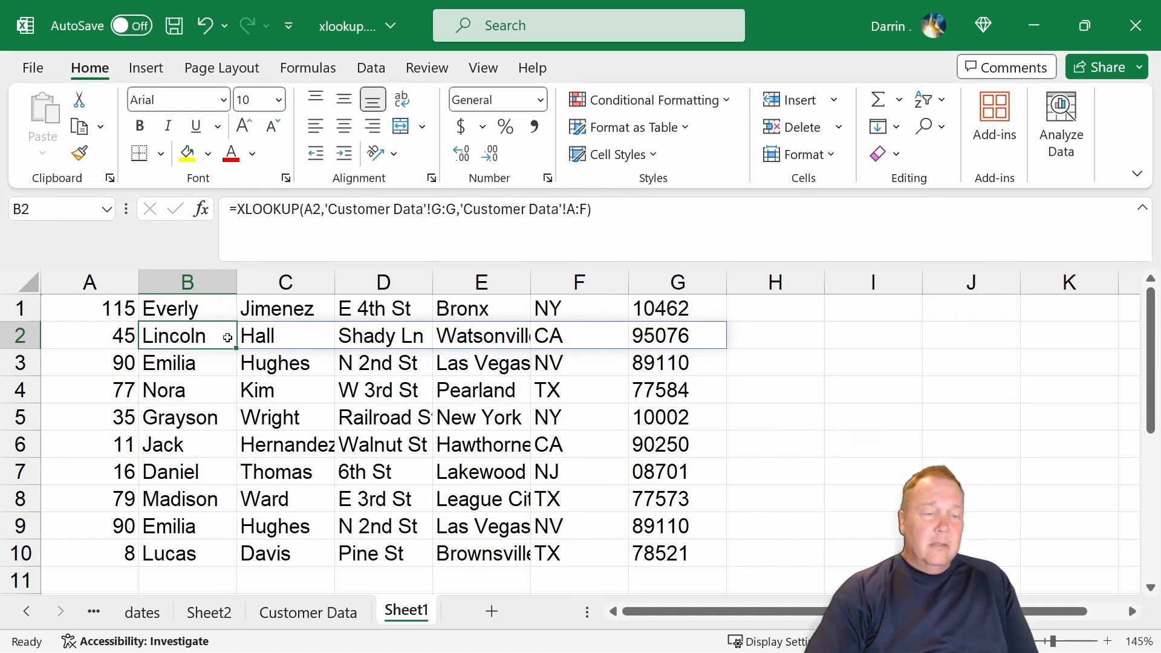
Select the lookup ID in Sheet1's A2, then find the midpoint record on the Customer Data sheet and select row 50.
click(125, 337)
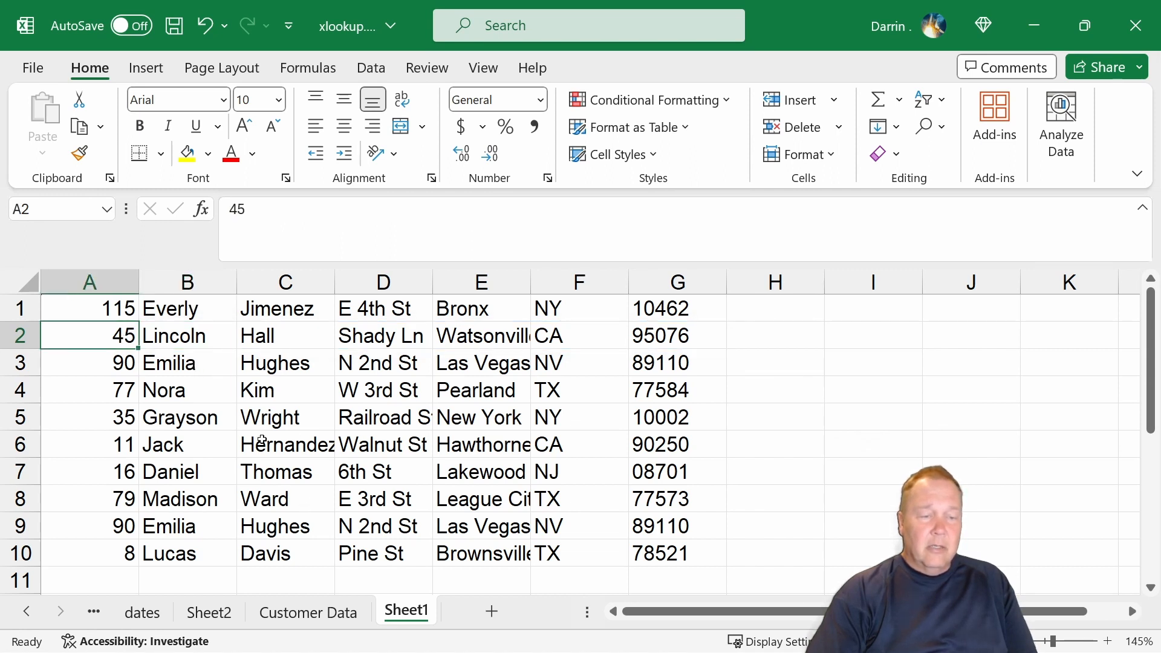
click(307, 613)
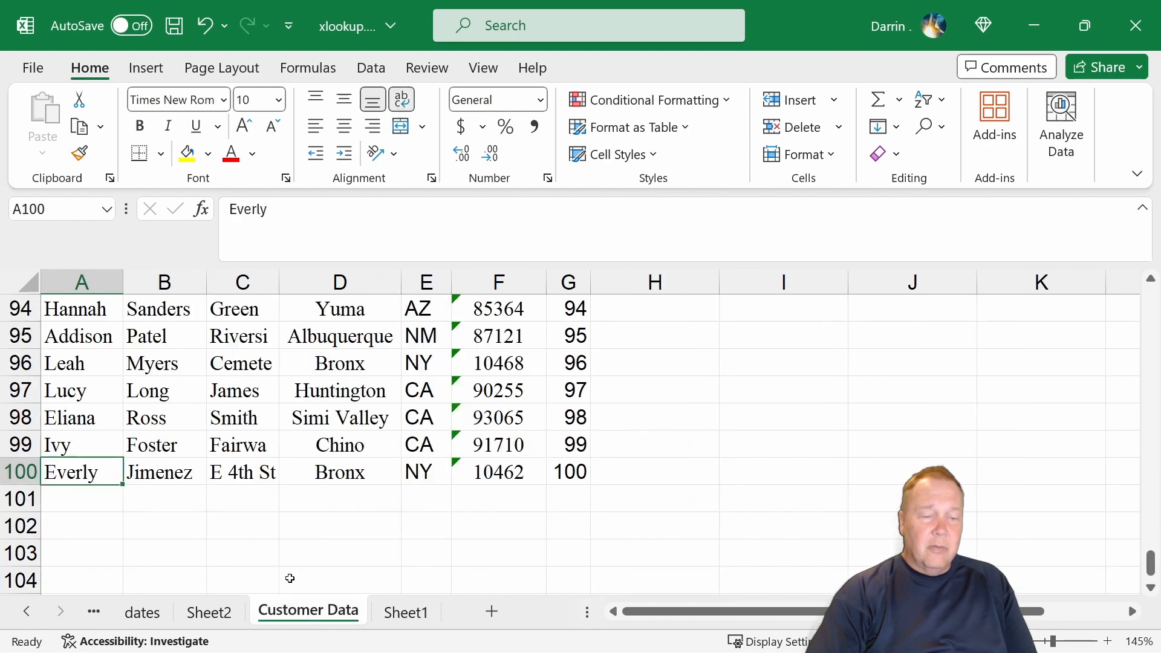
scroll(221, 467, up, 5)
scroll(221, 467, up, 9)
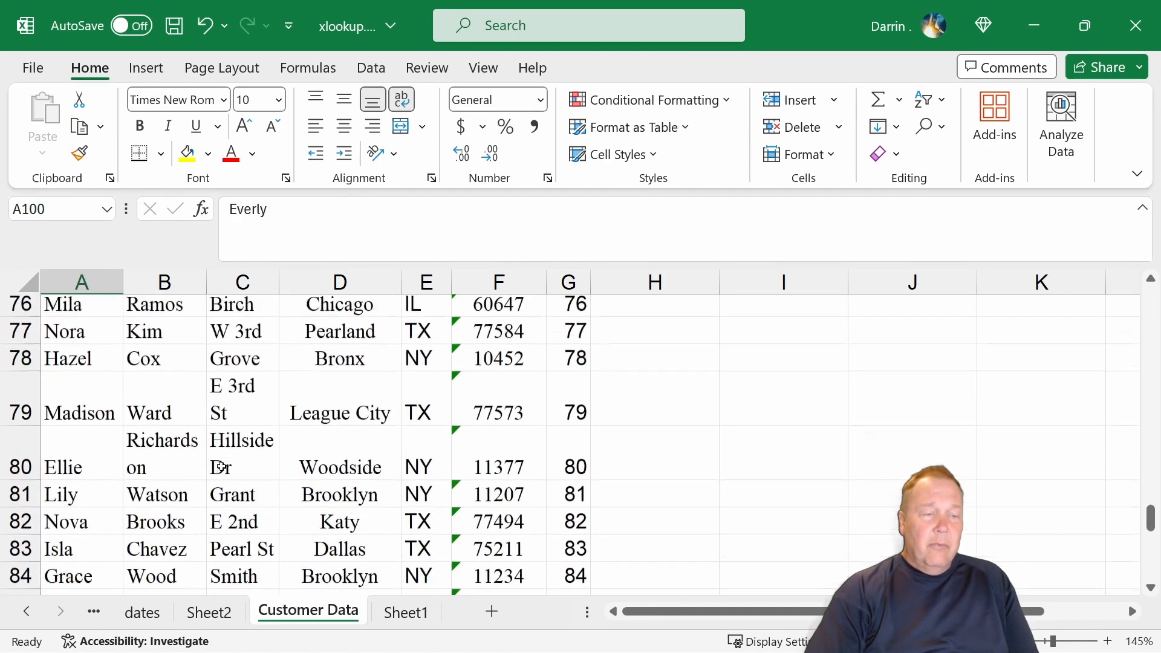
scroll(221, 464, up, 2)
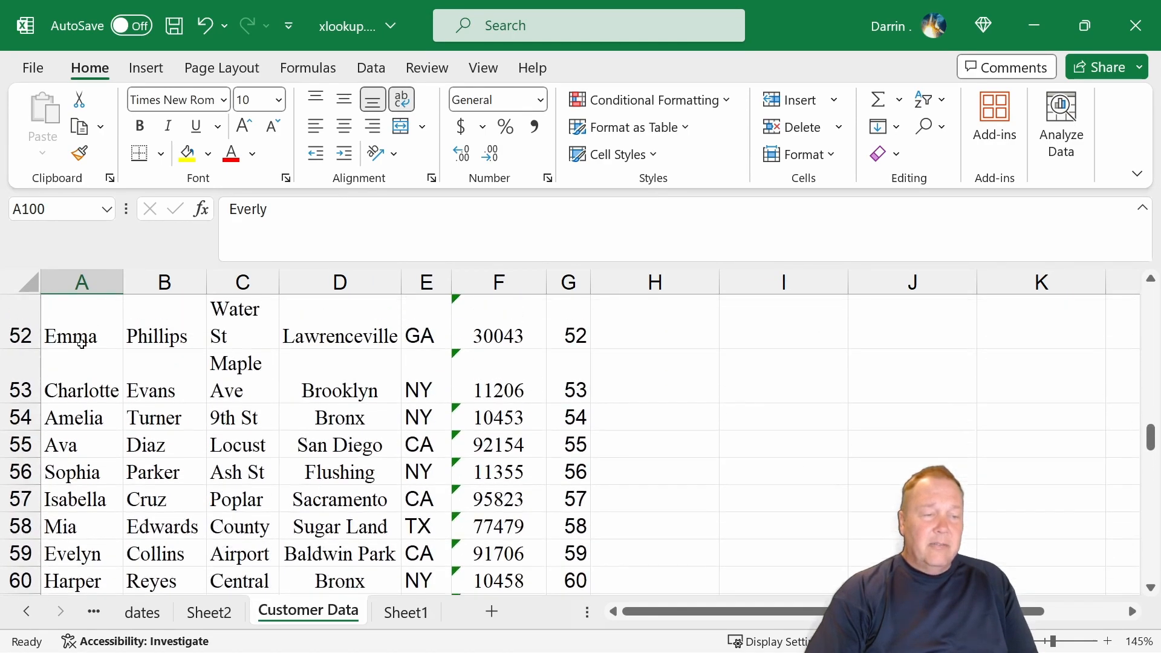
scroll(121, 399, down, 9)
scroll(122, 403, down, 5)
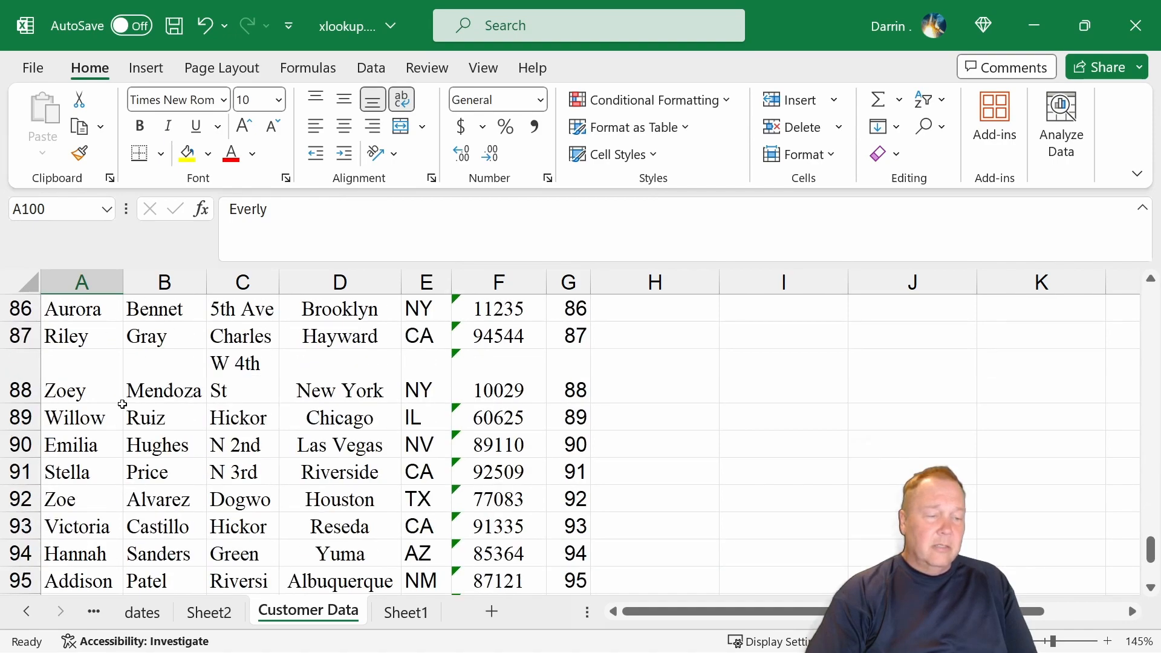
scroll(124, 405, up, 8)
scroll(127, 408, up, 6)
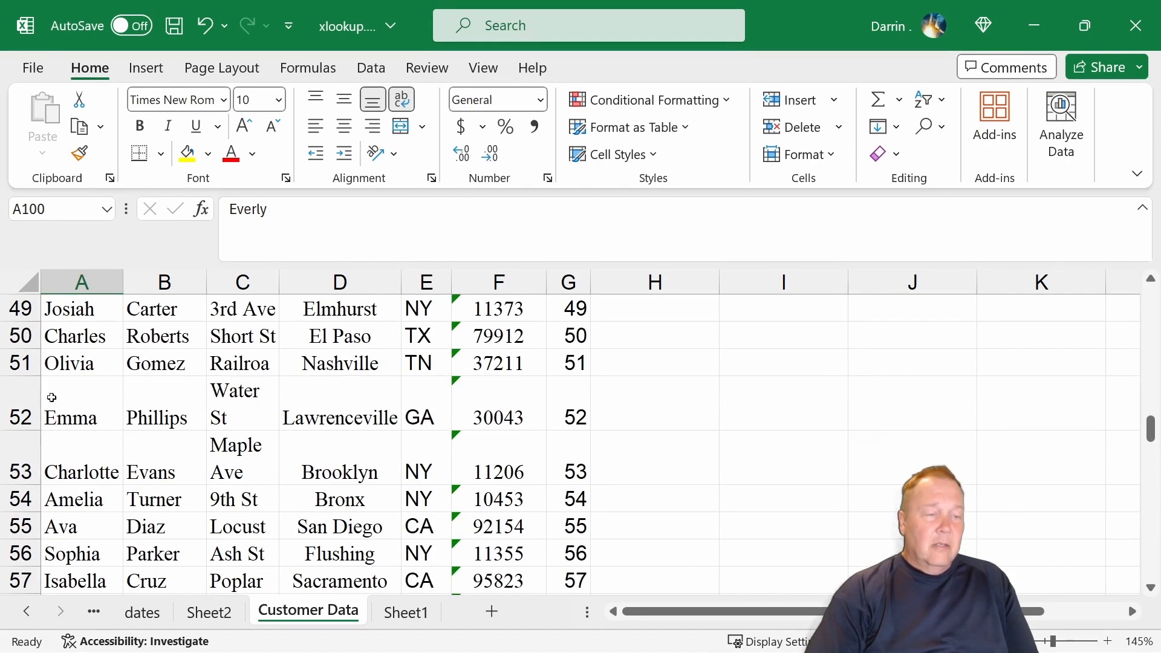
click(33, 337)
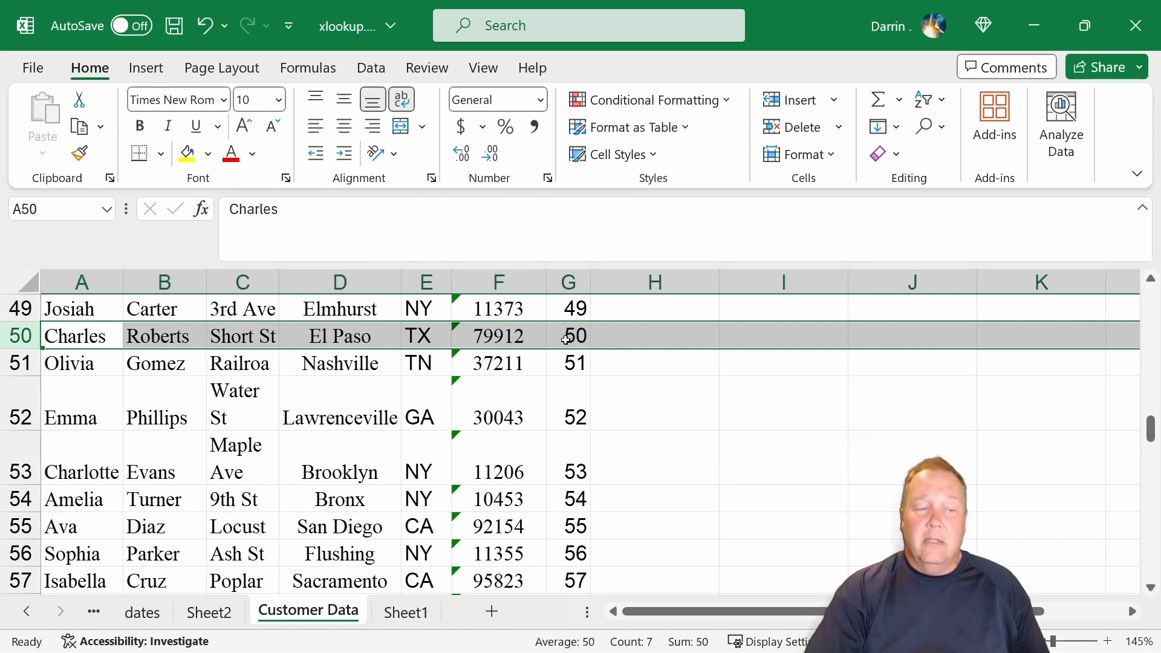
Highlight row 25 of Customer Data as a binary search halving point and select its ID in G25.
scroll(91, 387, up, 9)
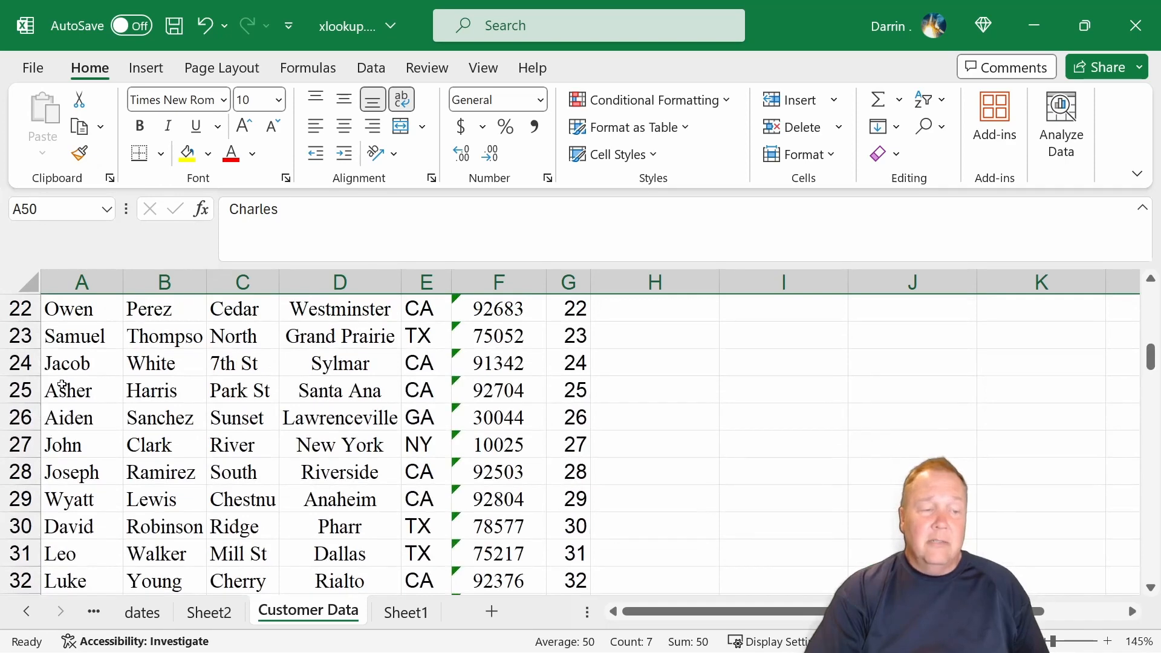
click(61, 387)
key(shift+space)
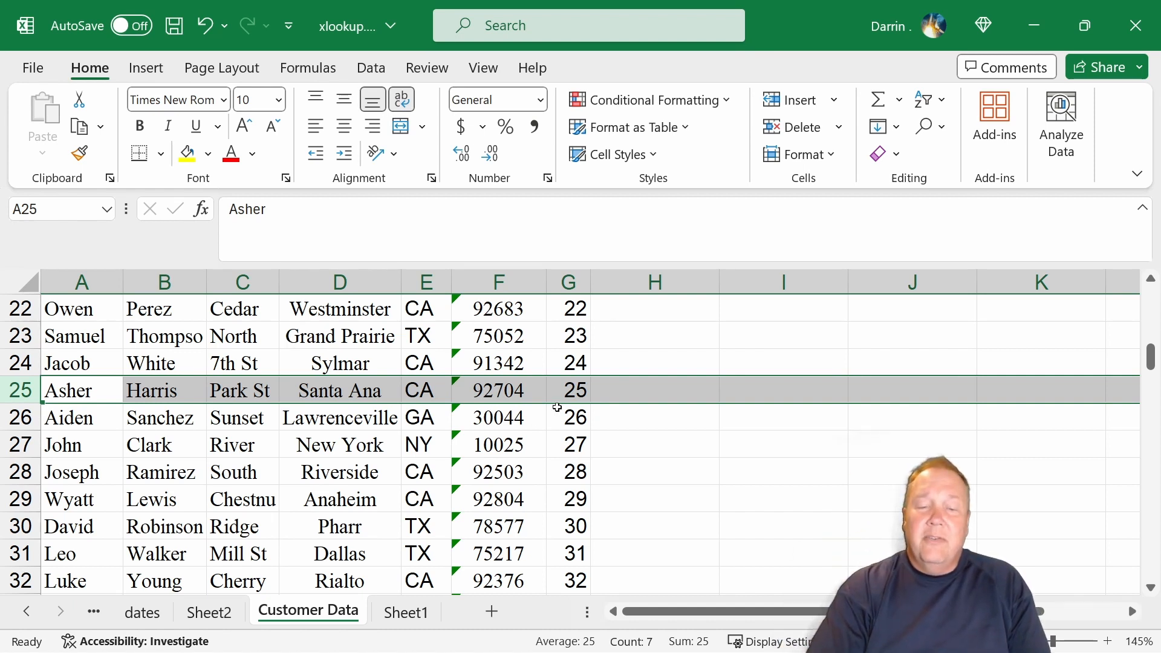
click(574, 394)
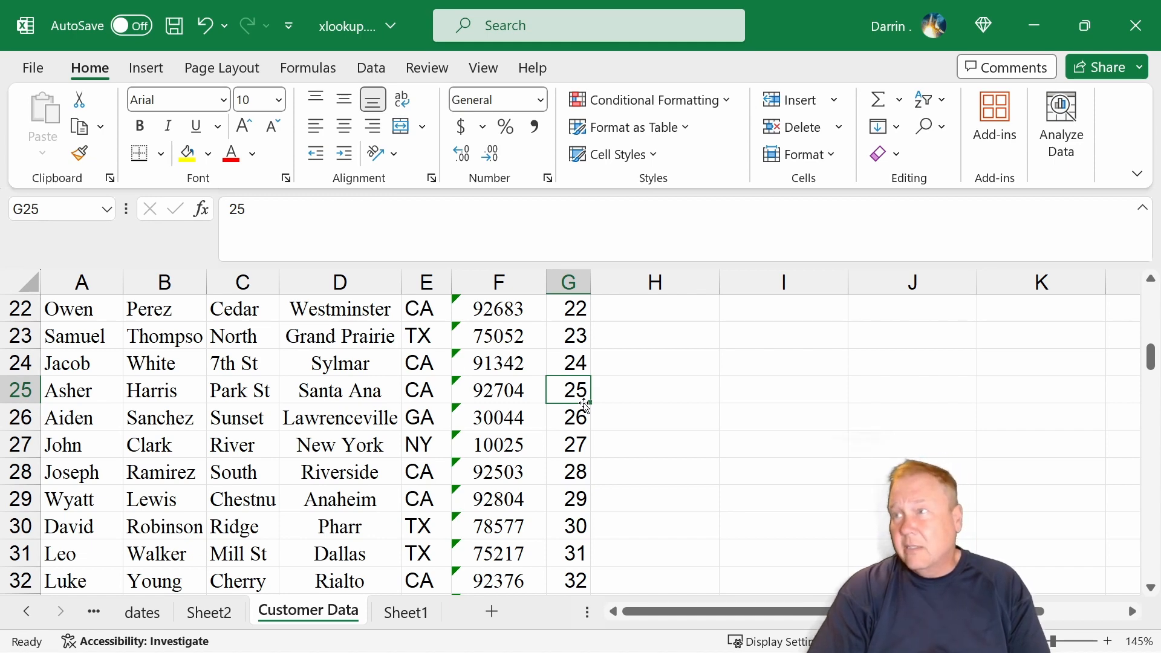
Highlight row 37 as the next halving point of the binary search and select its ID in G37.
scroll(550, 408, down, 2)
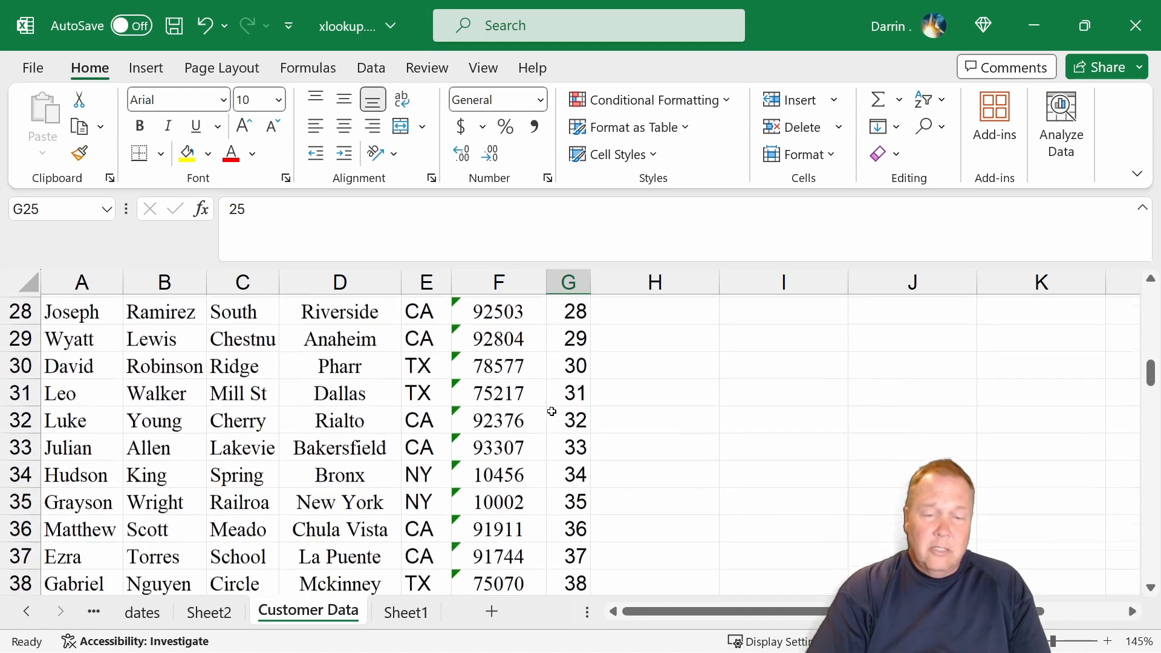
scroll(551, 411, down, 2)
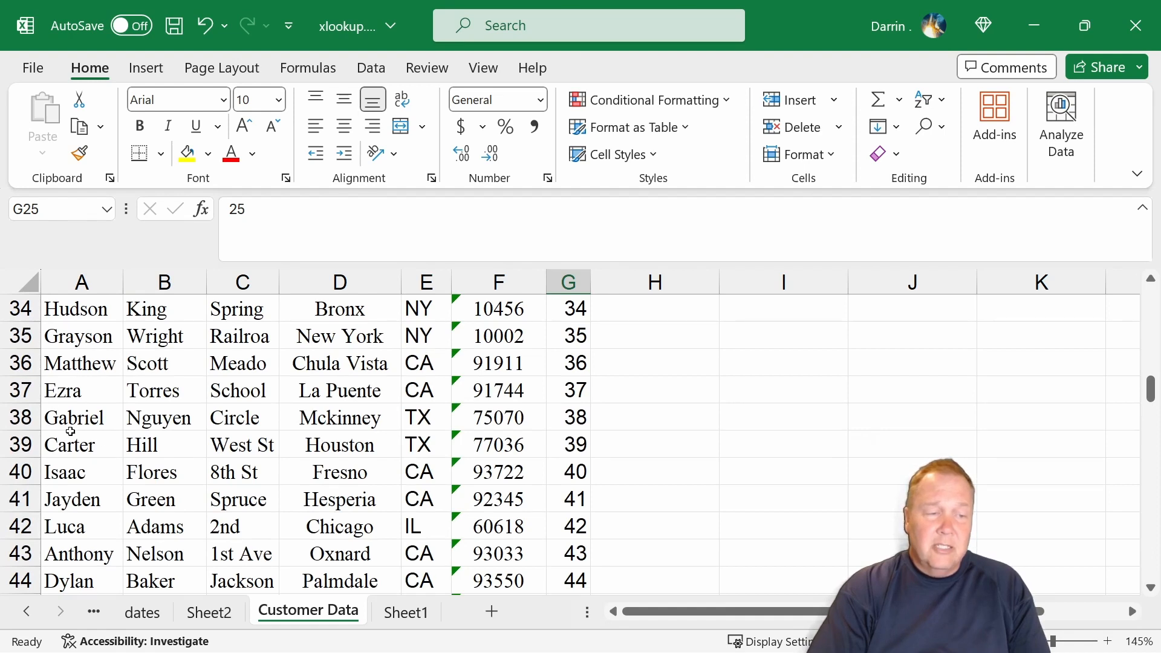
click(20, 390)
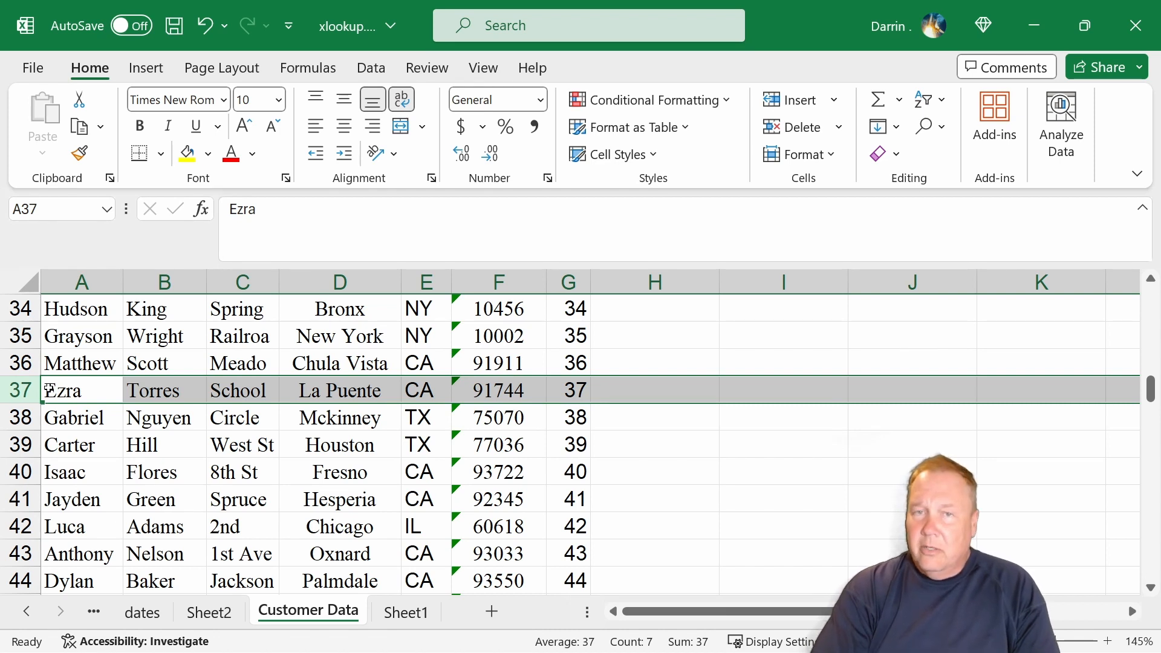
click(585, 390)
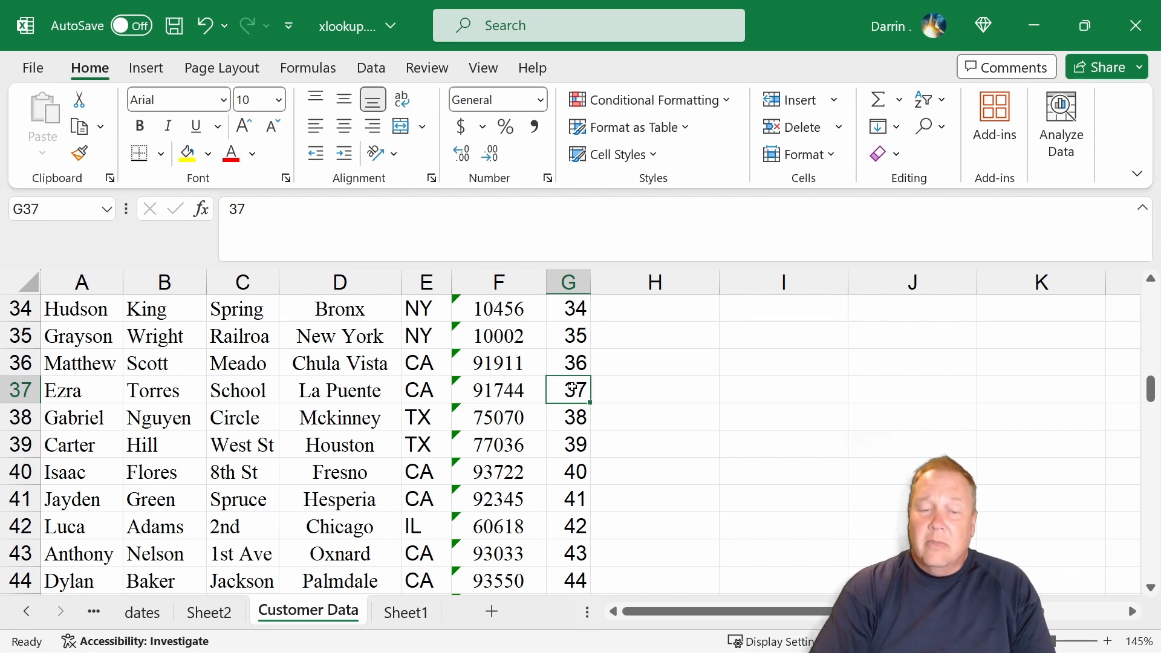
Select the ID in G43 as the following halving point and highlight the whole of row 43.
scroll(571, 387, down, 1)
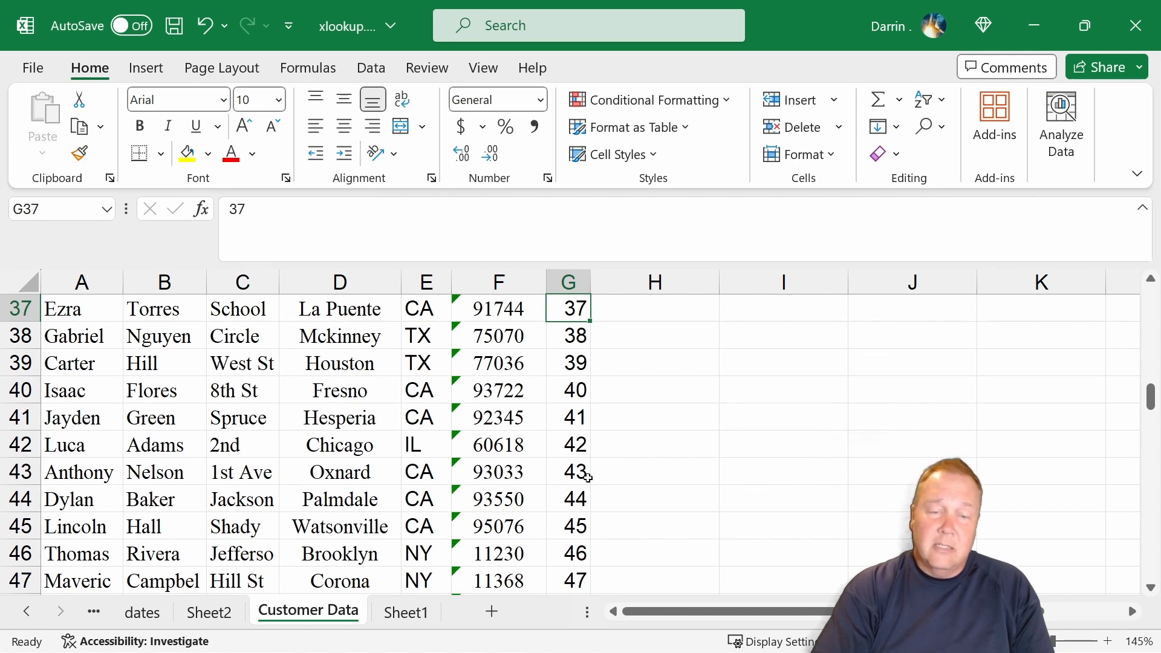
click(579, 470)
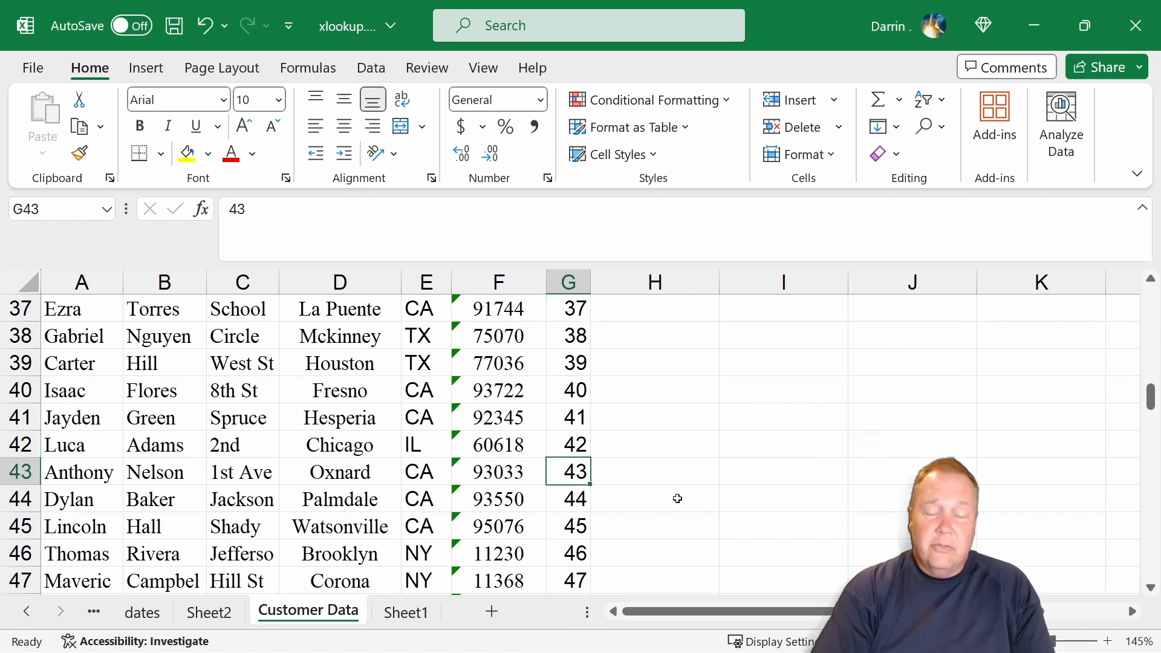
click(26, 470)
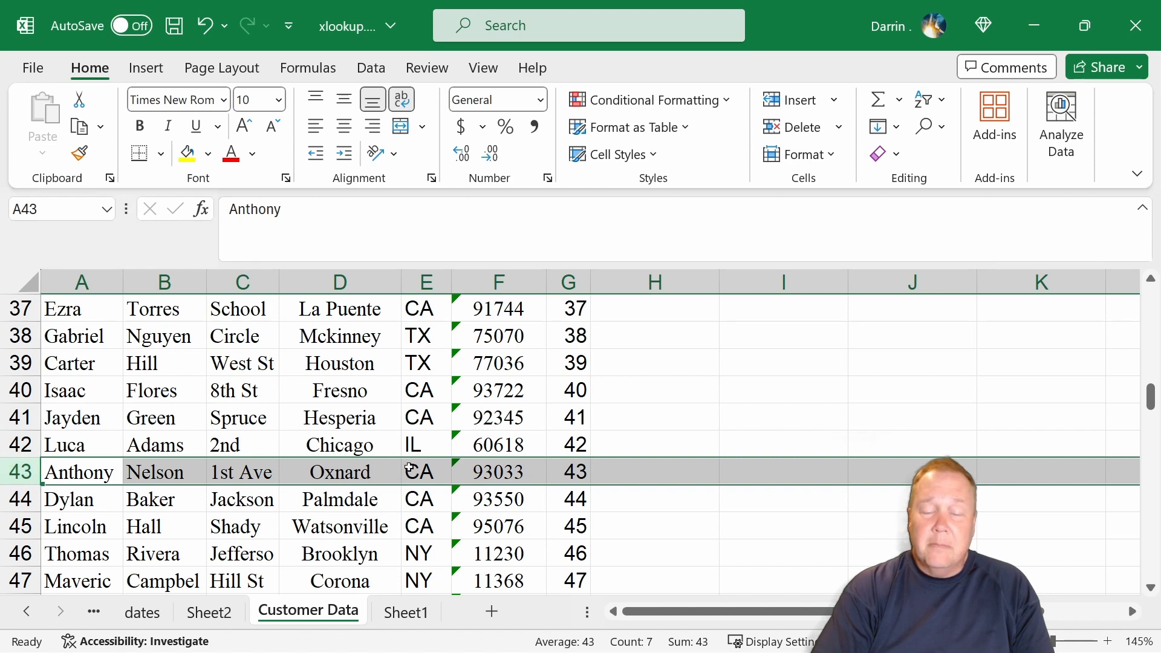
Trace the last halvings of the binary search through the IDs in G43, G46, G48 and G47.
scroll(411, 466, down, 2)
scroll(411, 466, up, 1)
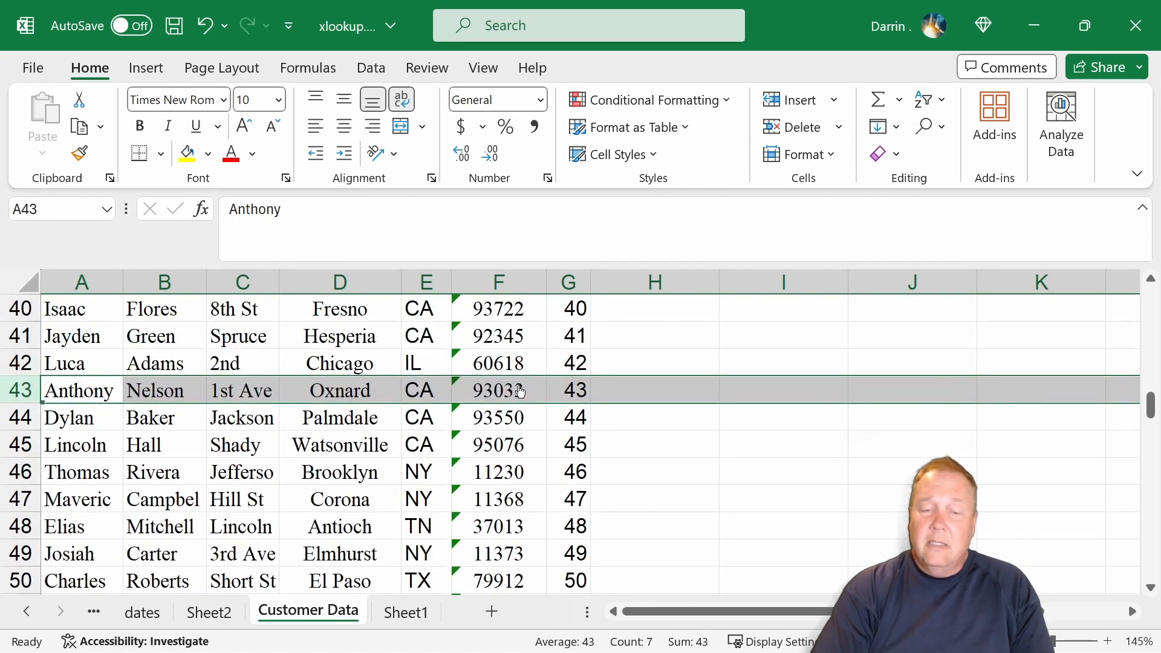
click(578, 387)
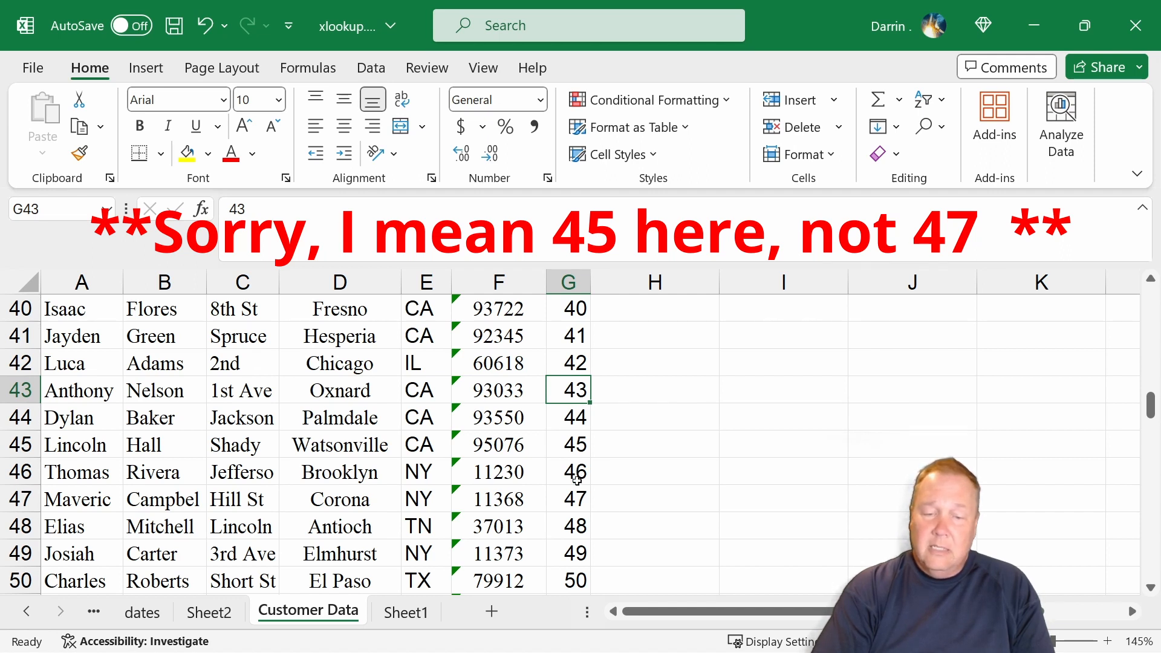
click(575, 471)
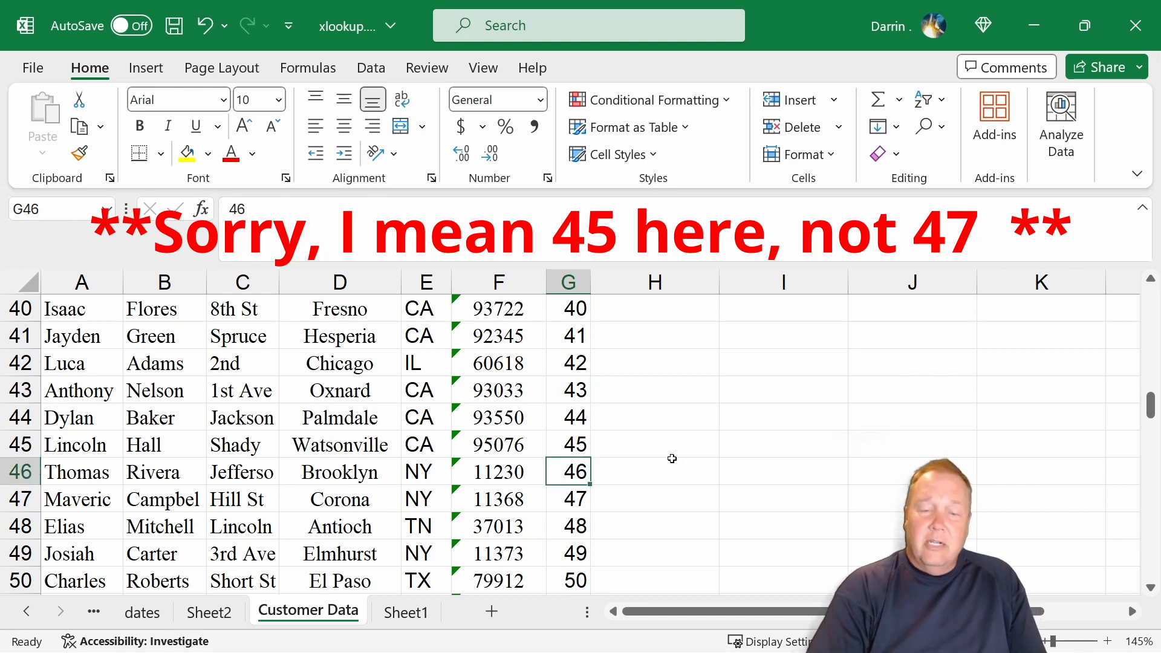
click(574, 526)
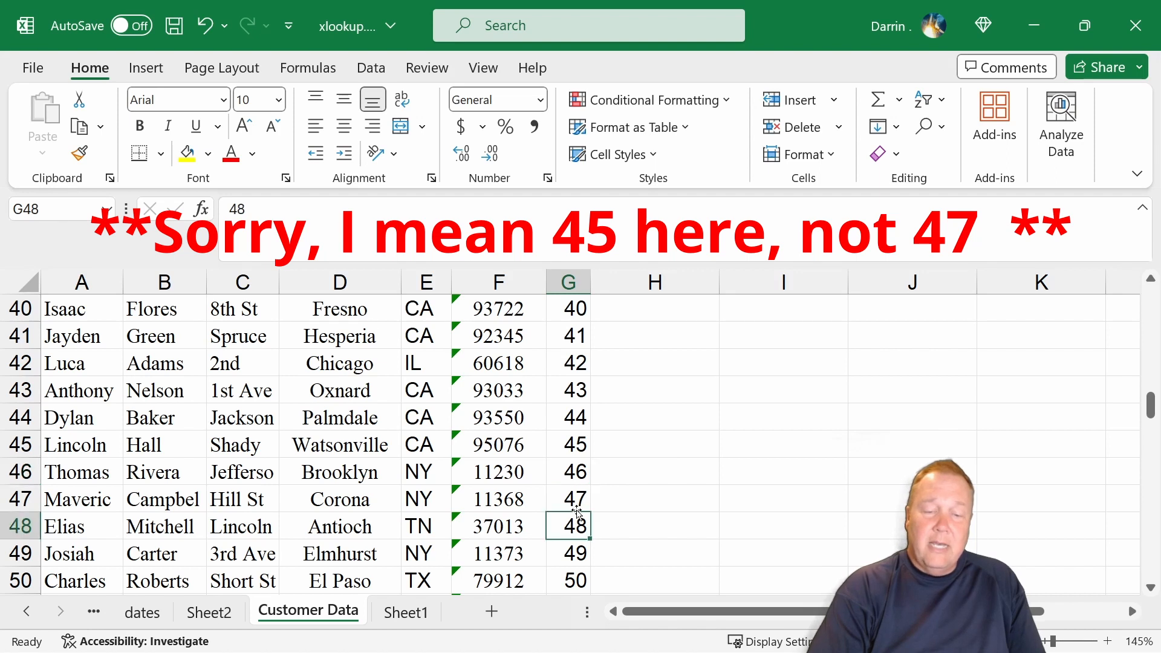
click(575, 499)
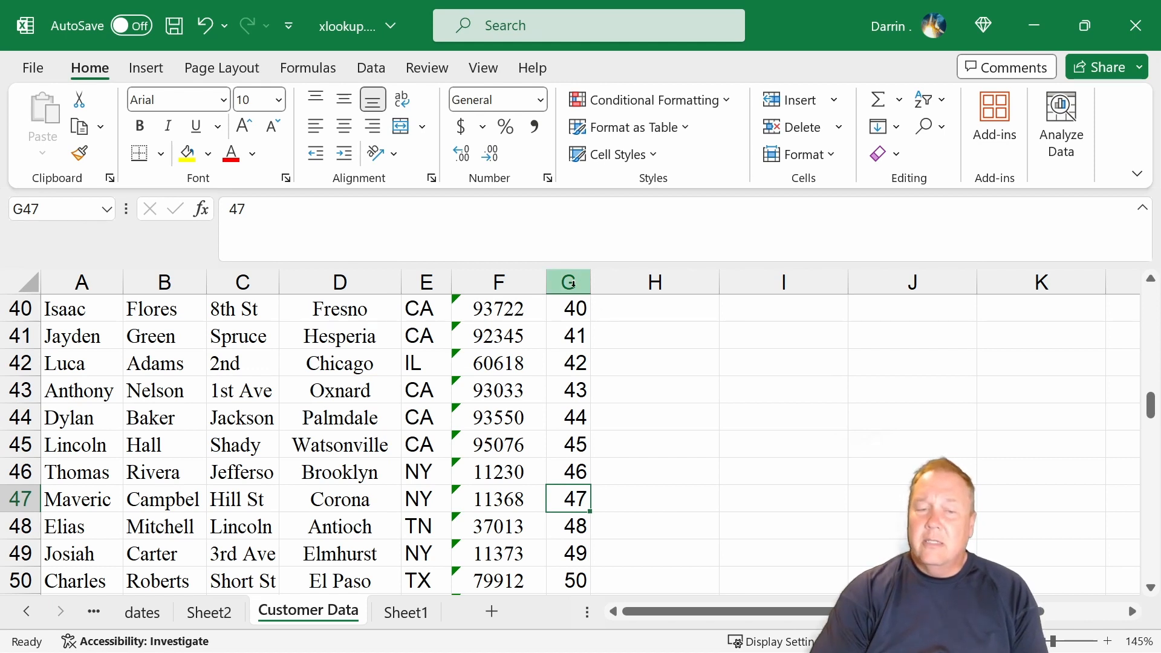
Highlight ID column G on Customer Data and set the search mode of B1's XLOOKUP on Sheet1 to 2, binary search in ascending order.
click(573, 285)
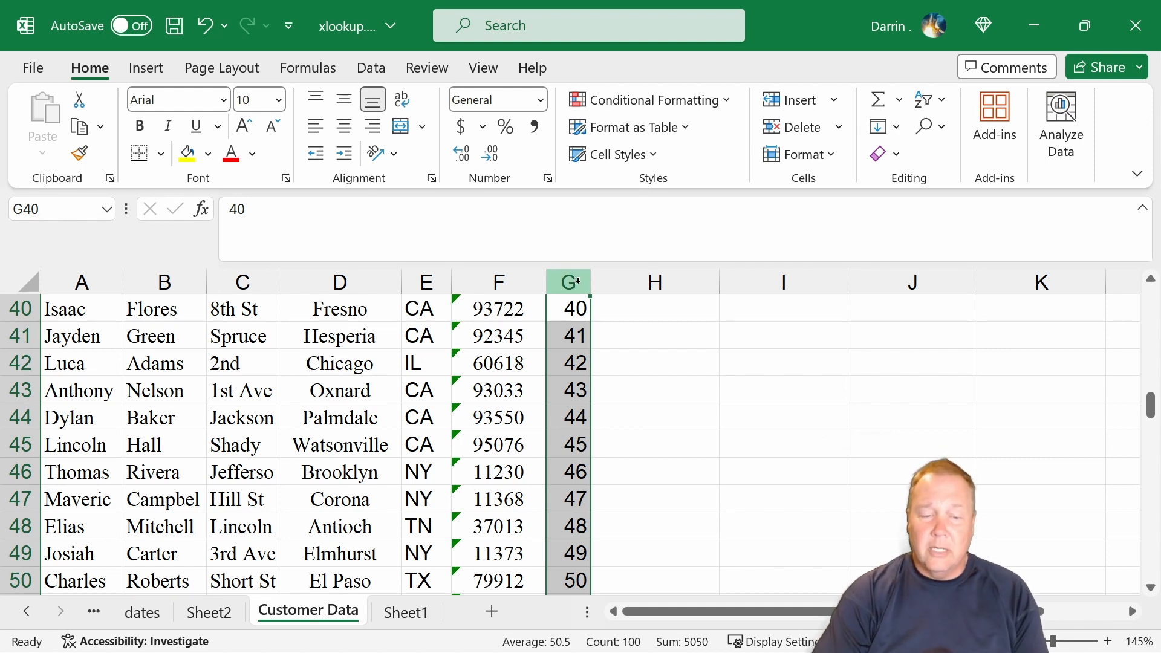
click(408, 613)
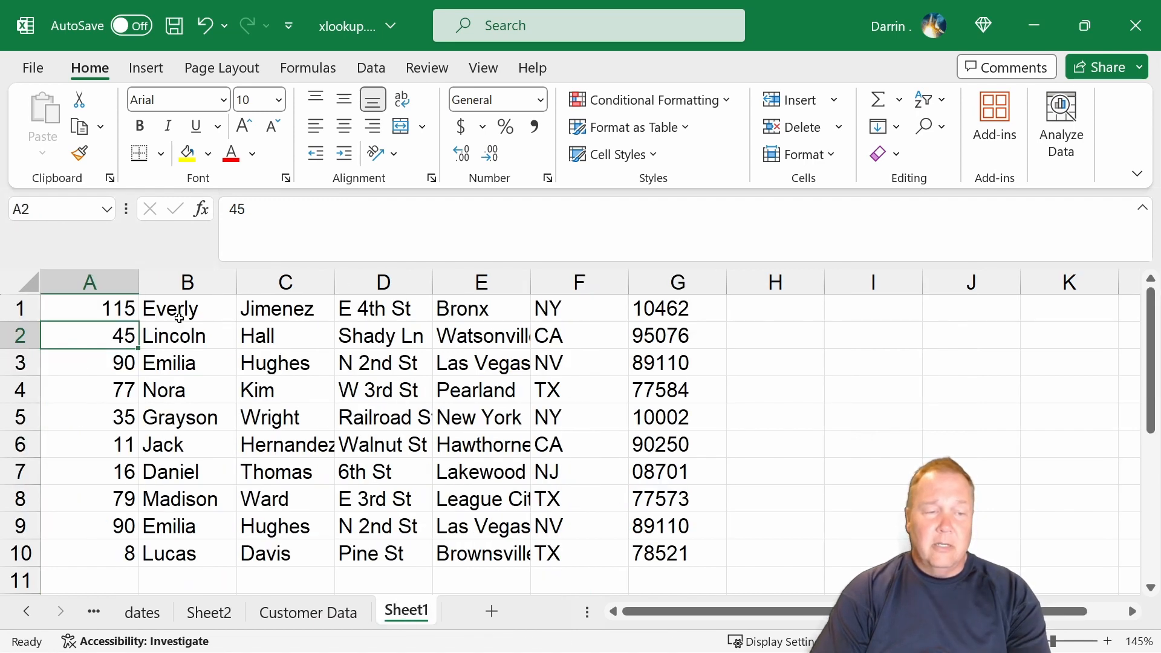
click(157, 306)
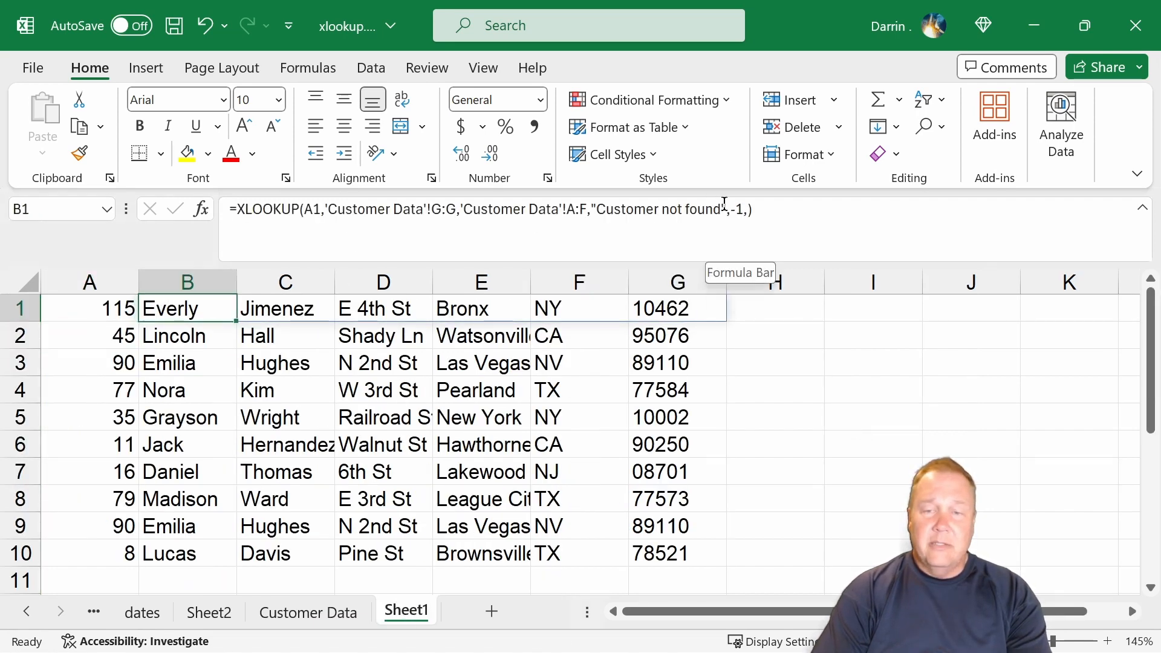
click(750, 209)
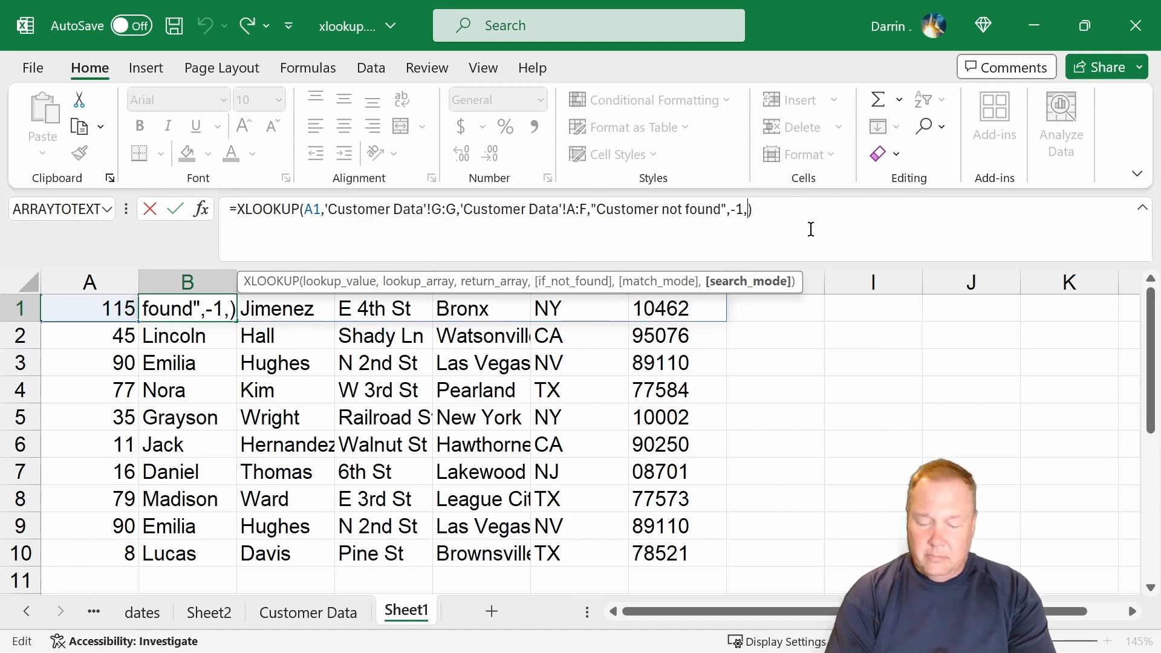
key(BackSpace)
text(,)
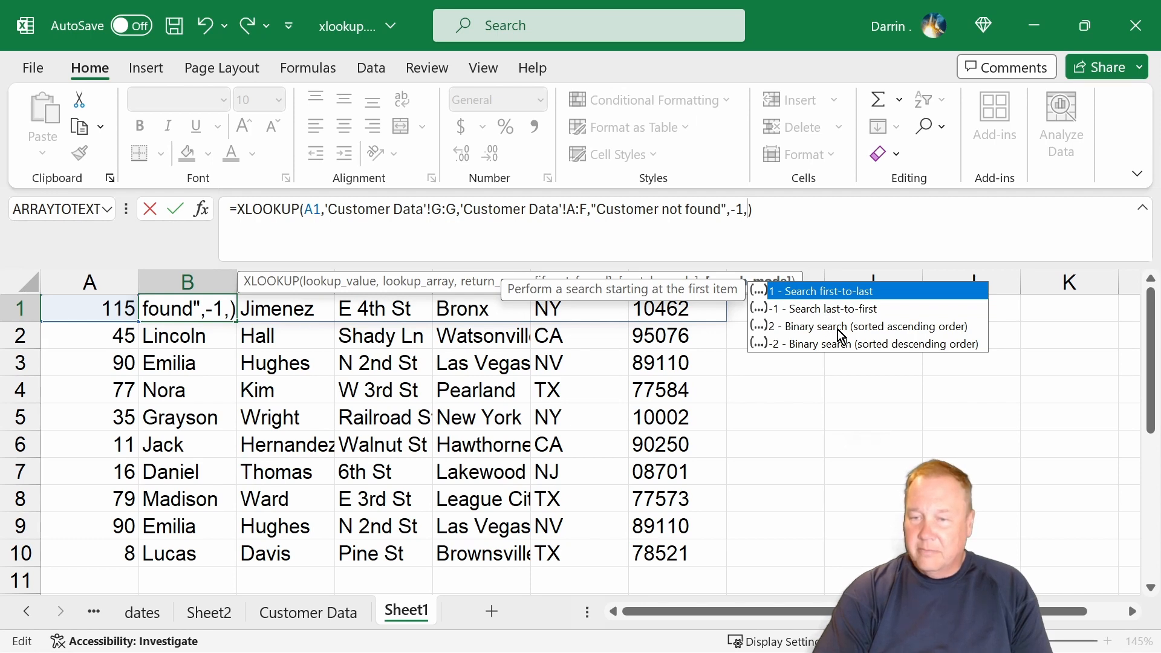
click(749, 208)
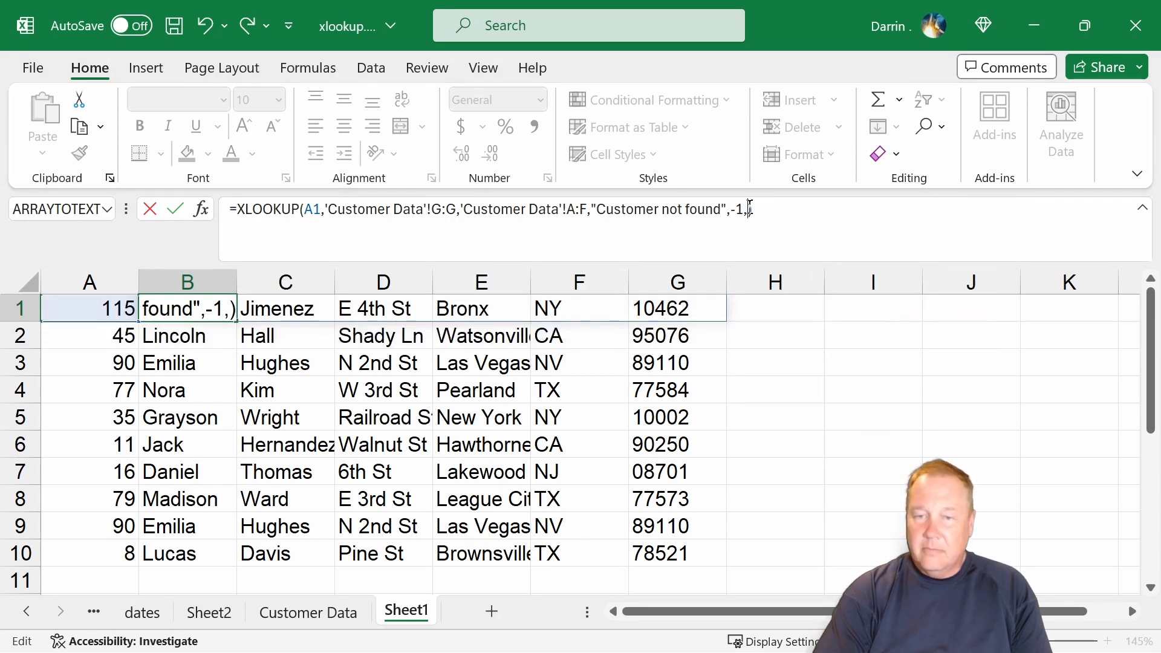
text())
key(Return)
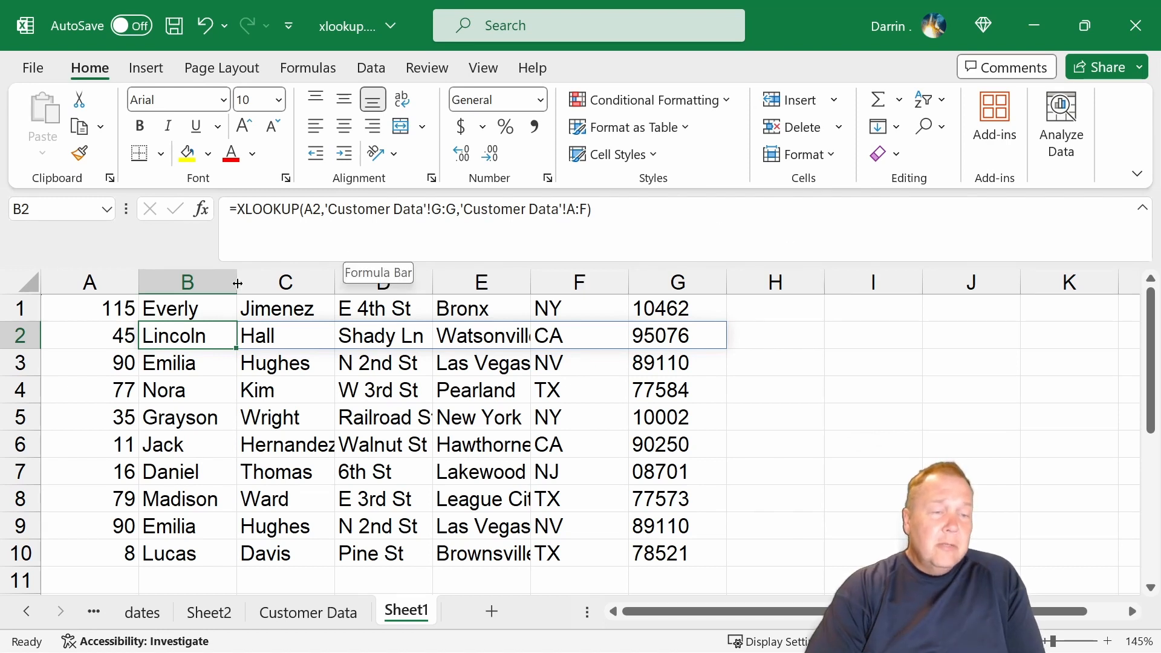
In B1's XLOOKUP, replace lookup value A1 with Customer Data references, trying row range A40:H40, column range A37:A45 and cell C41.
click(204, 306)
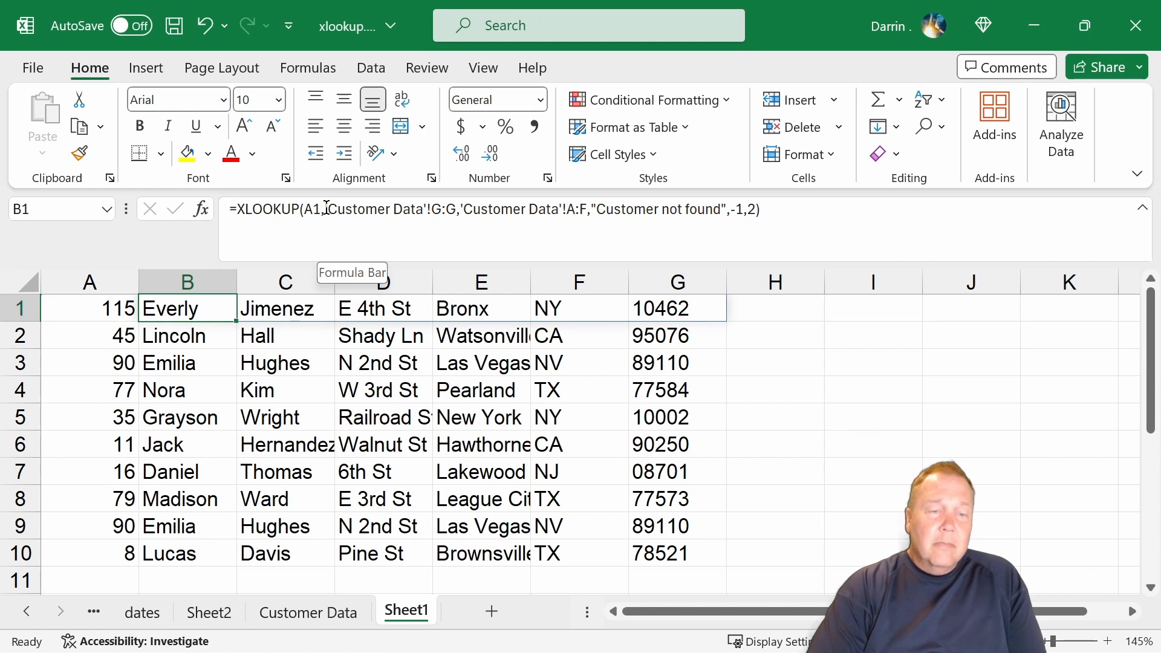
drag(322, 209, 307, 209)
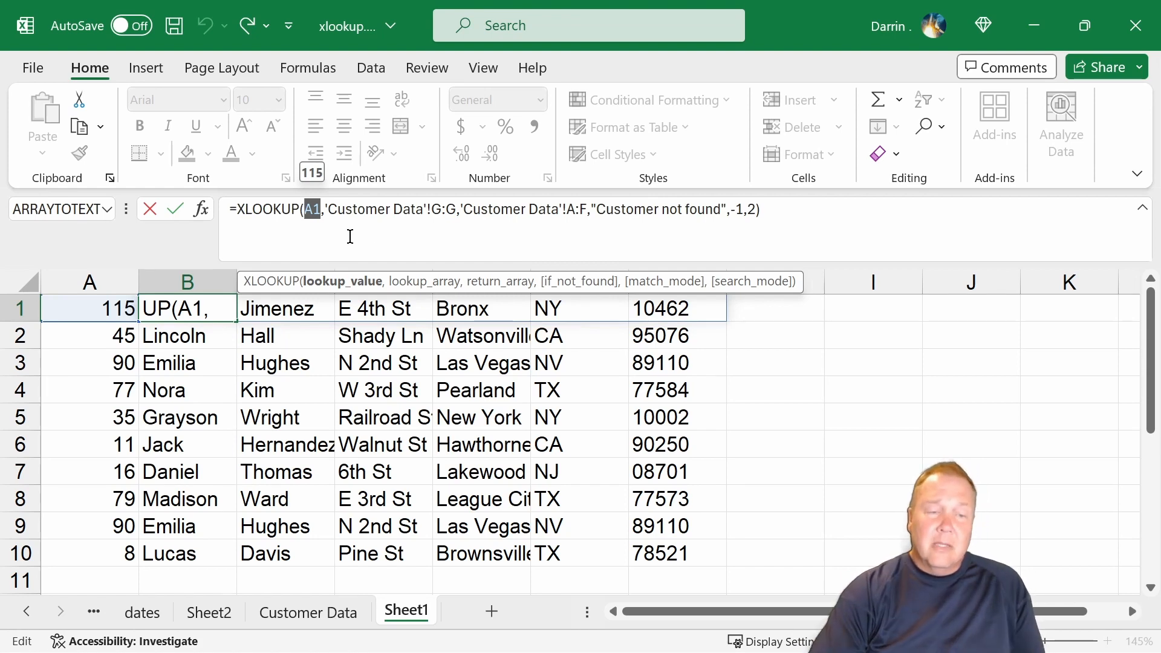
click(353, 618)
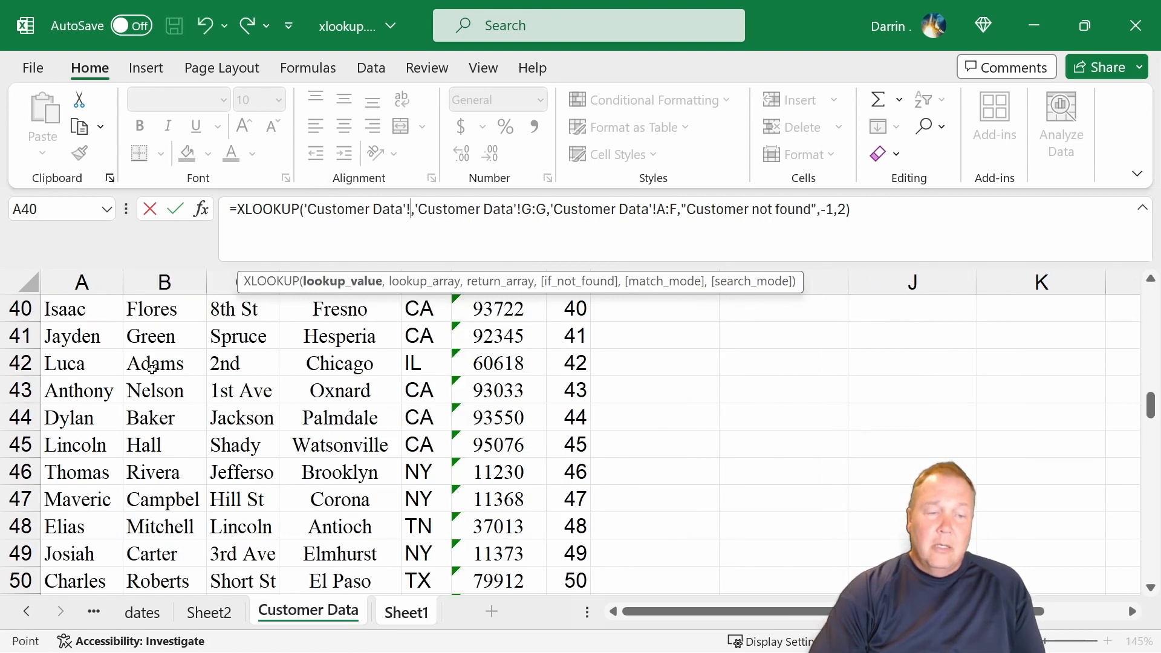
drag(85, 306, 665, 392)
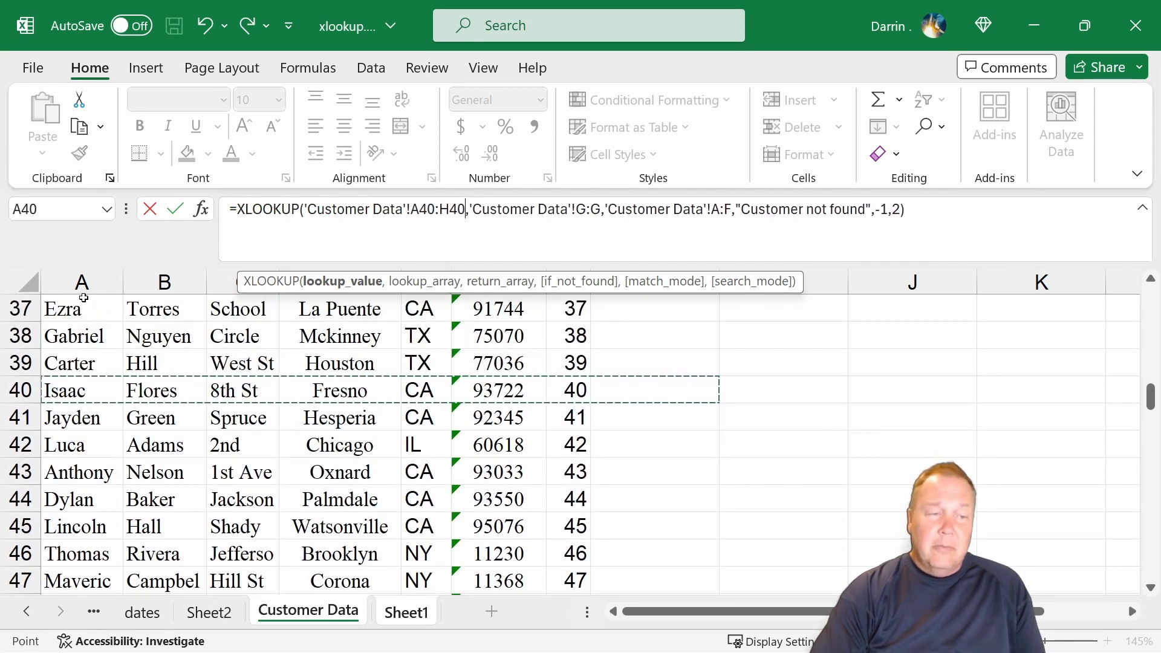
drag(83, 305, 84, 531)
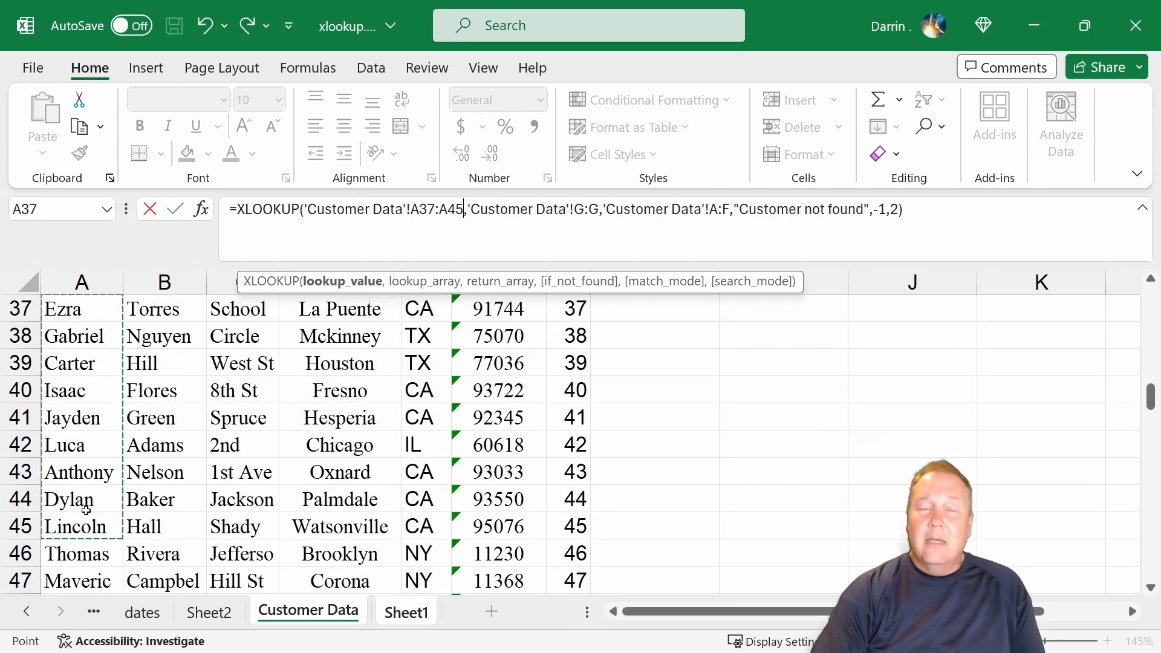
click(220, 418)
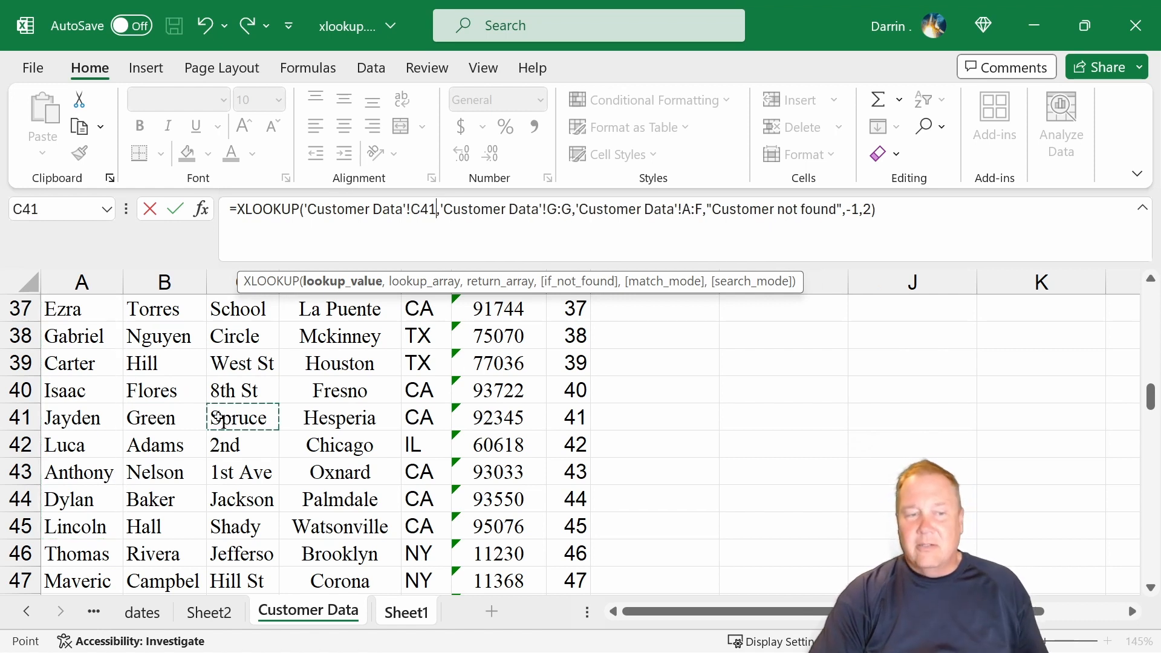